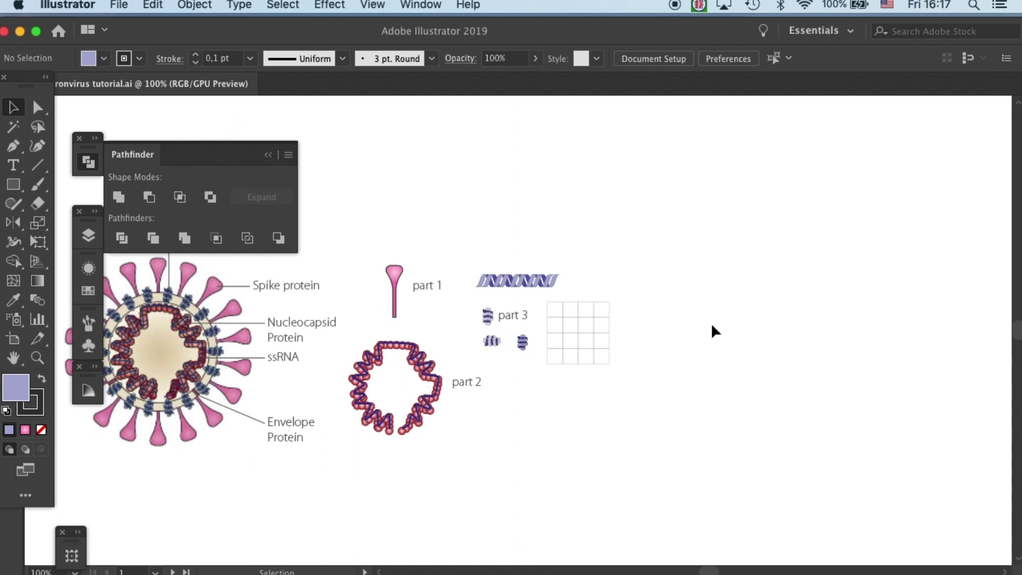
Magnify and pan the canvas to bring the whole reference virus diagram into view, ready to draw circles
key(super+equal)
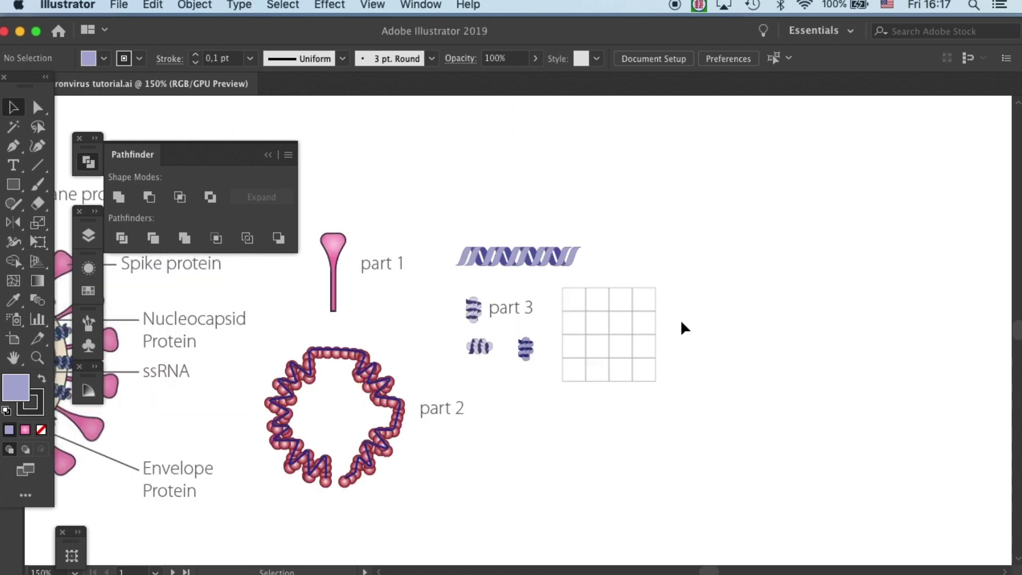
key(space)
drag(369, 308, 438, 334)
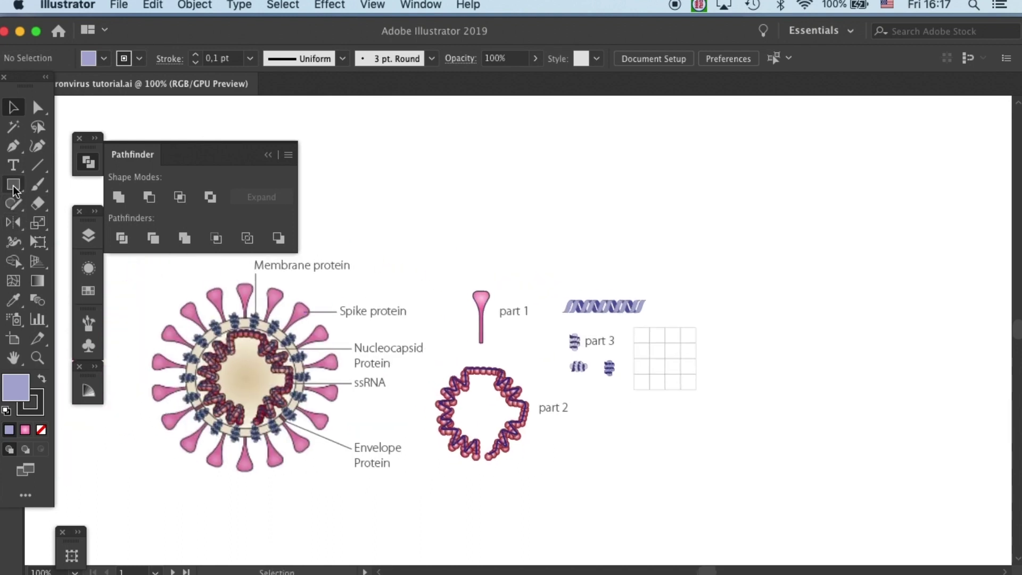
drag(13, 184, 80, 220)
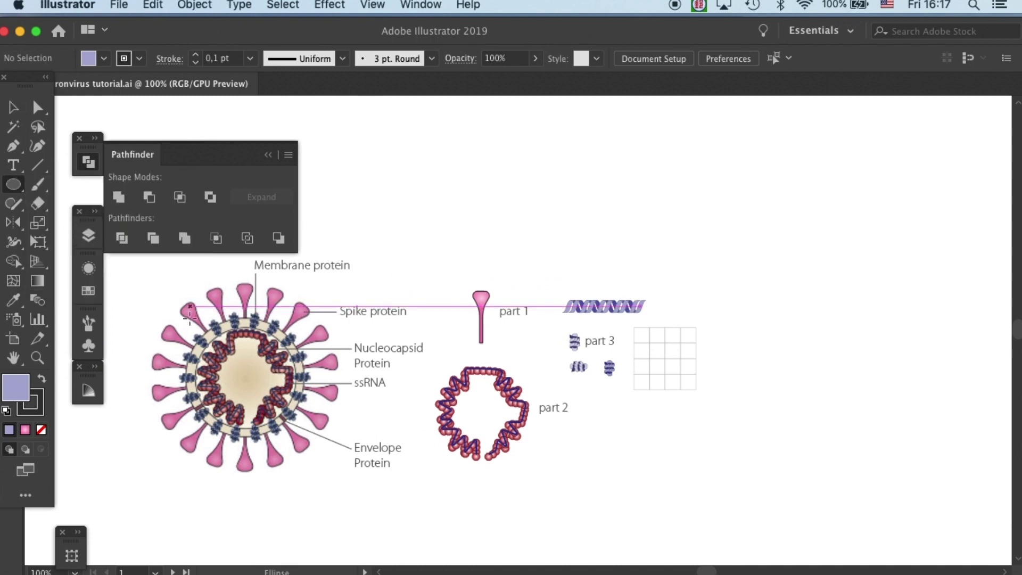
Draw a trial lavender circle at the virus centre, then undo its move and delete it
drag(245, 378, 301, 437)
click(13, 107)
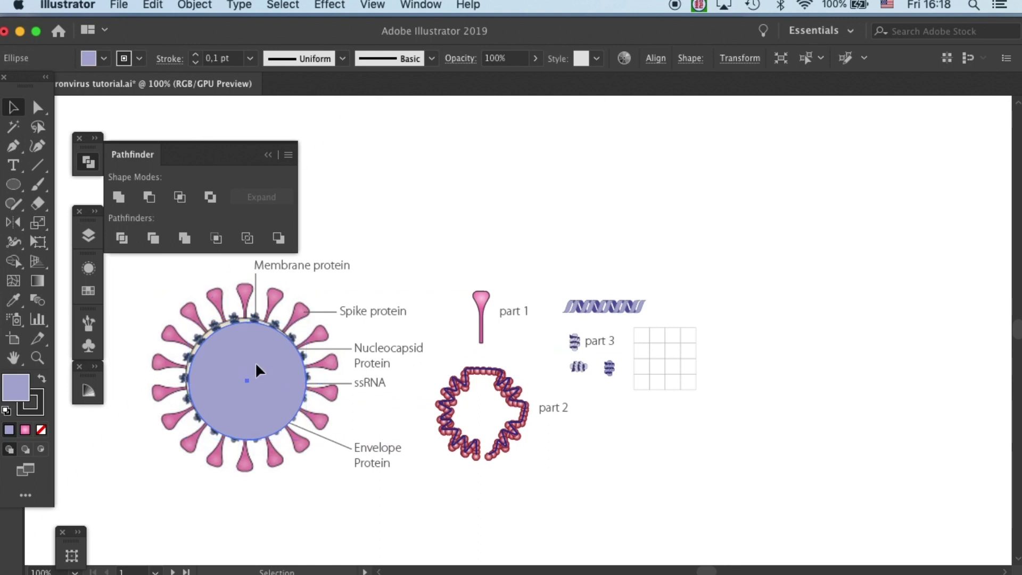
drag(255, 368, 816, 376)
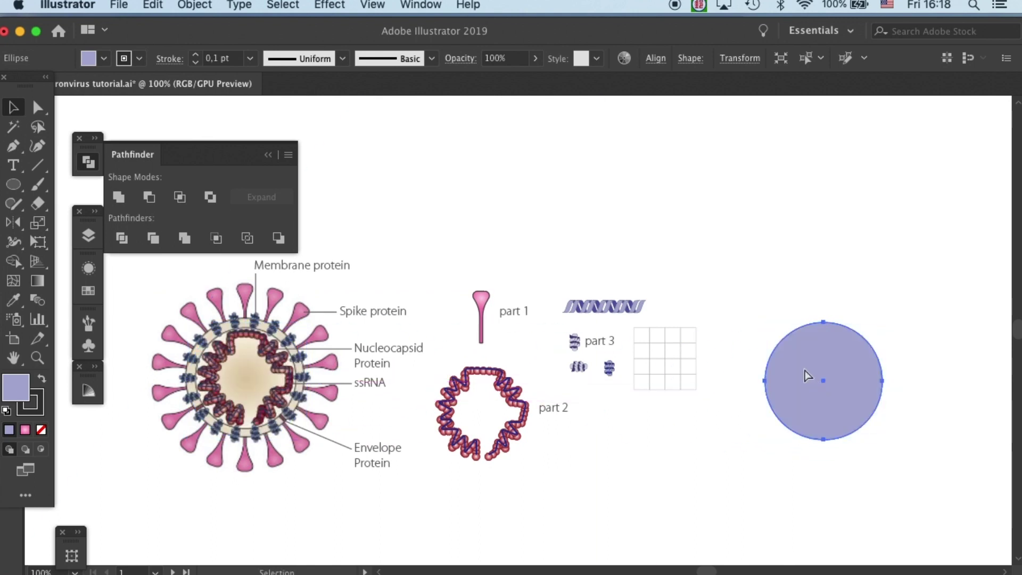
key(ctrl+z)
key(Delete)
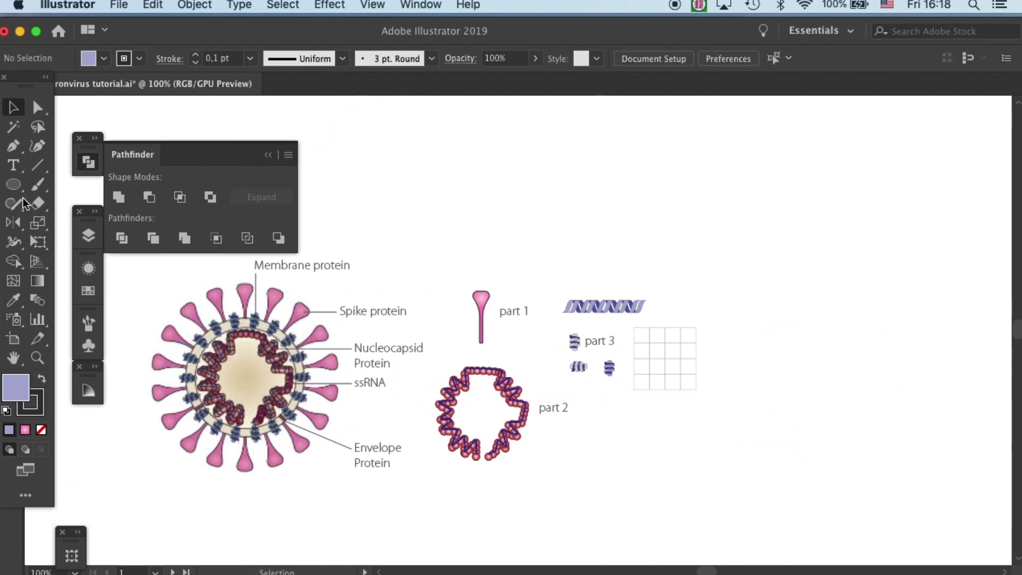
Draw a light beige circle on the right and centre a smaller copy inside it
click(14, 184)
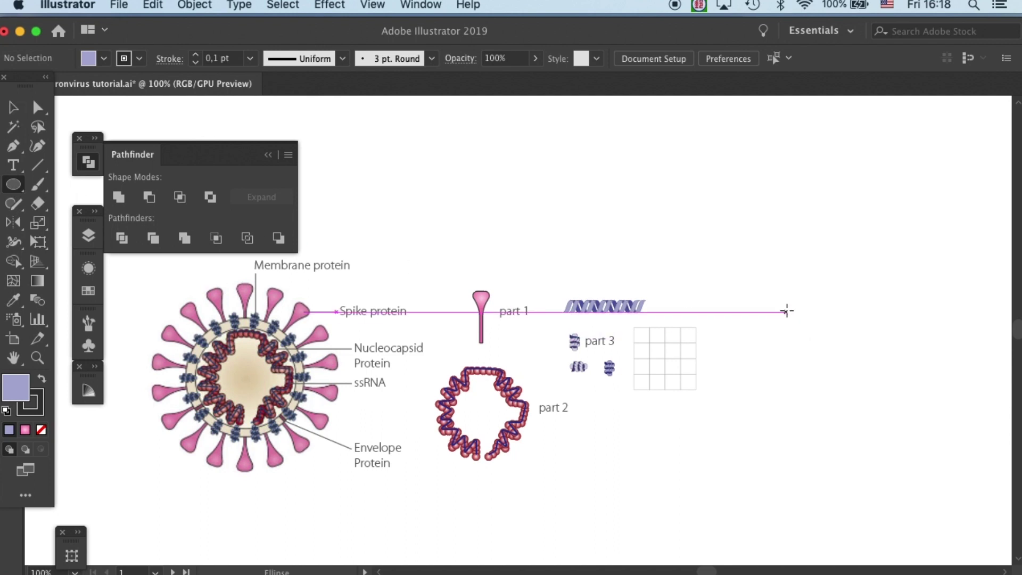
drag(792, 313, 914, 434)
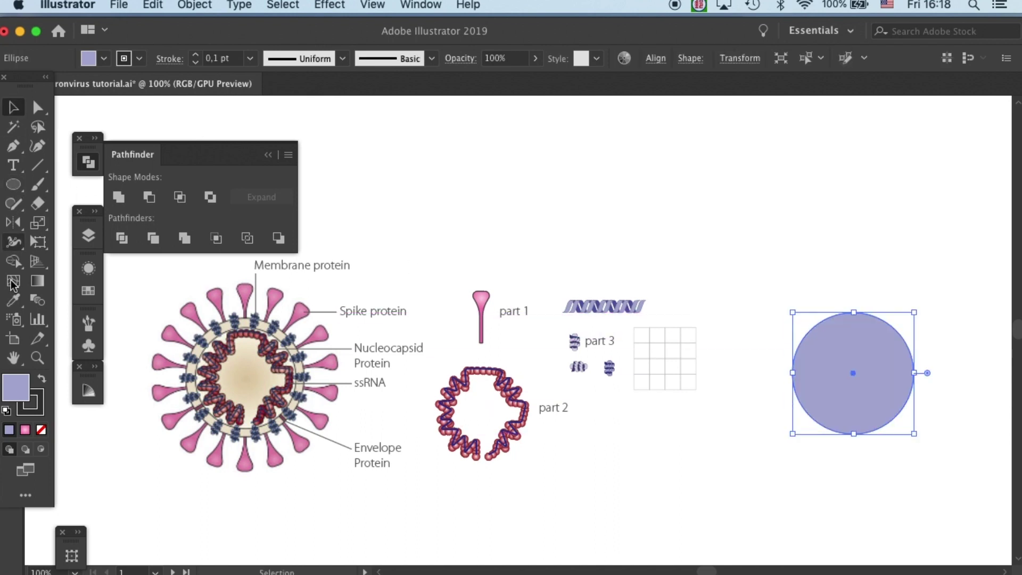
click(89, 290)
click(283, 446)
drag(868, 330, 862, 373)
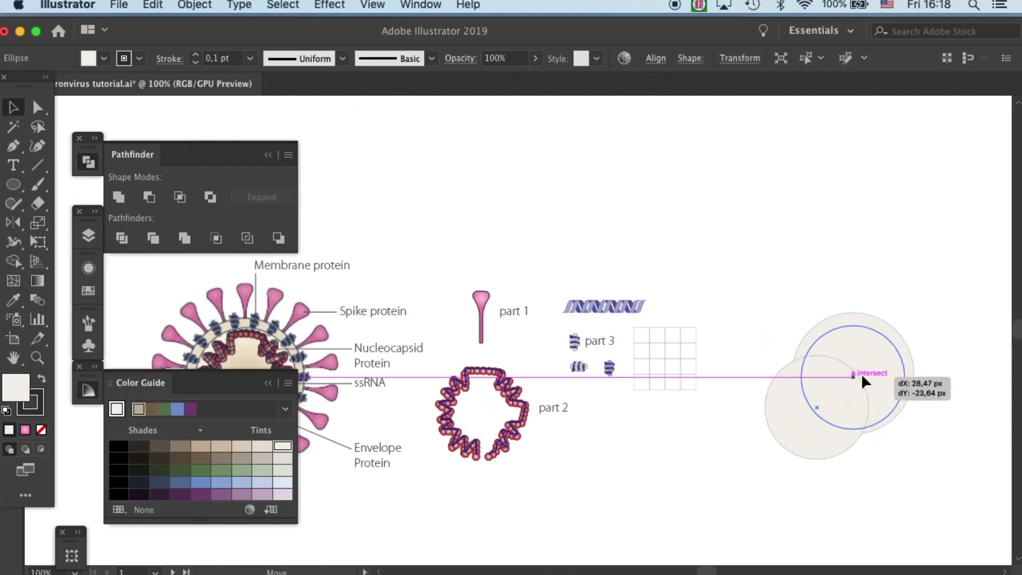
click(858, 294)
drag(793, 292, 923, 441)
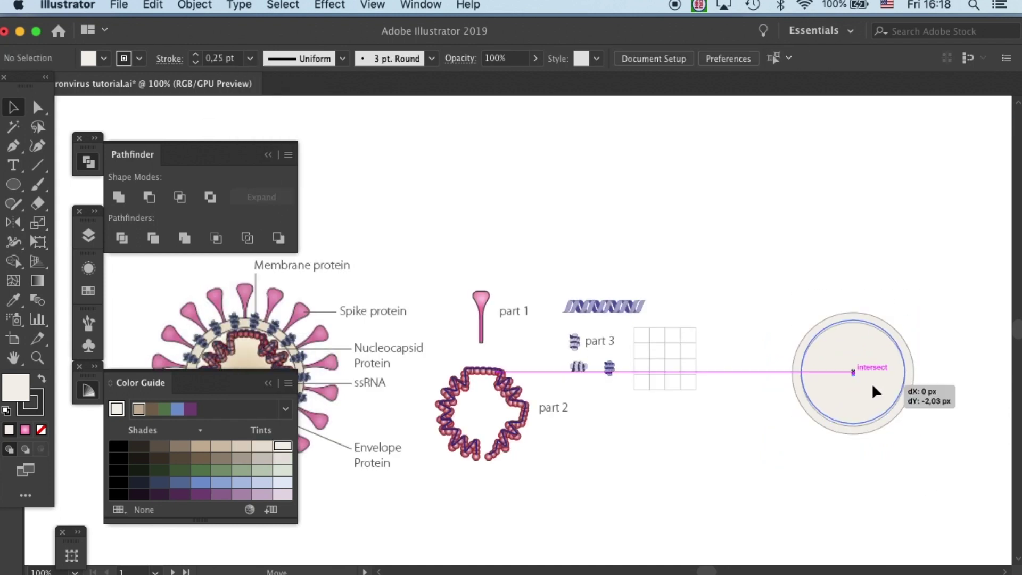
Fill the inner circle with a radial gradient using a beige colour stop
double_click(37, 281)
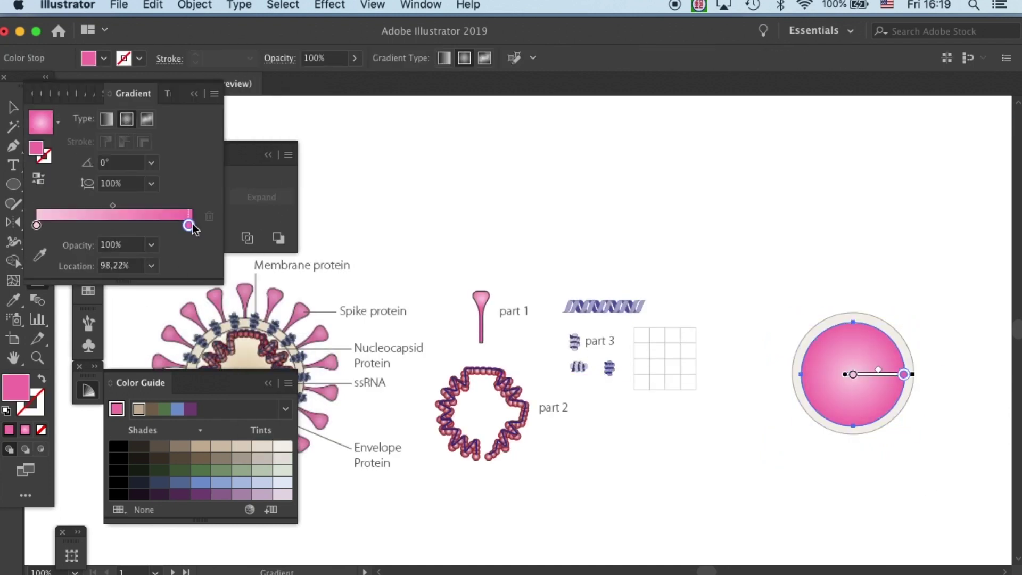
click(36, 225)
double_click(16, 388)
key(Return)
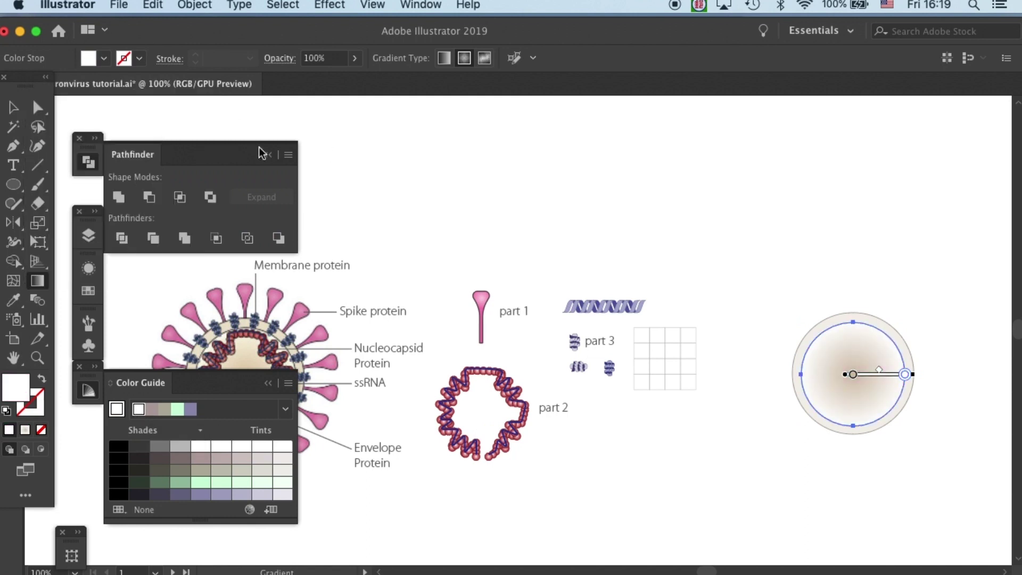
Centre the two envelope circles on each other with Align
key(v)
drag(820, 293, 932, 389)
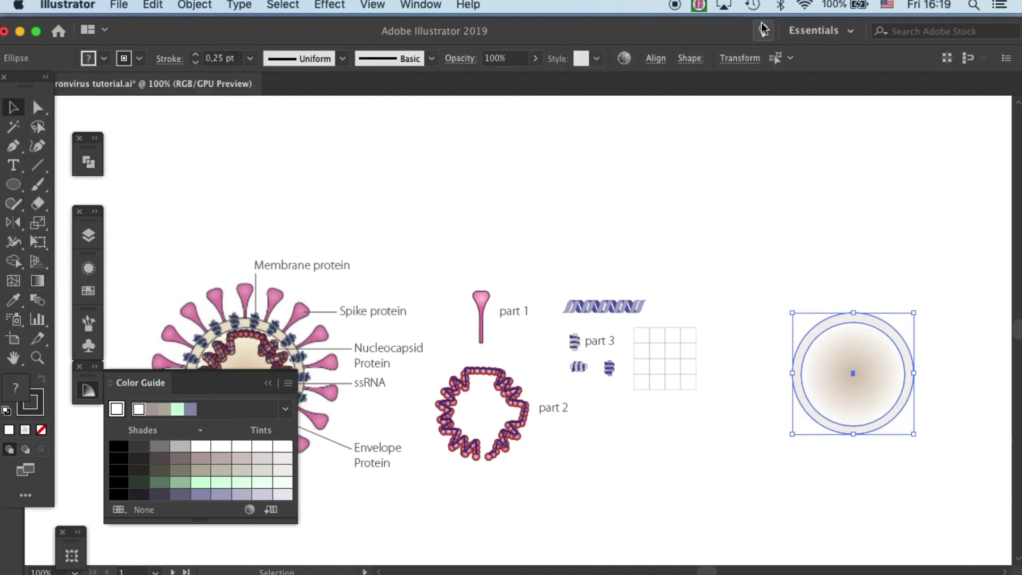
click(656, 59)
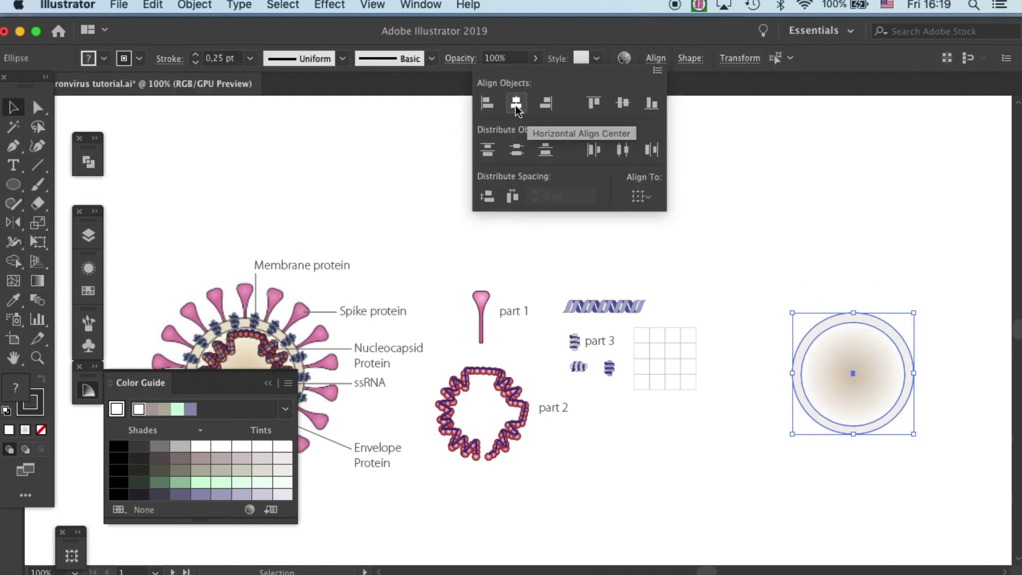
click(623, 103)
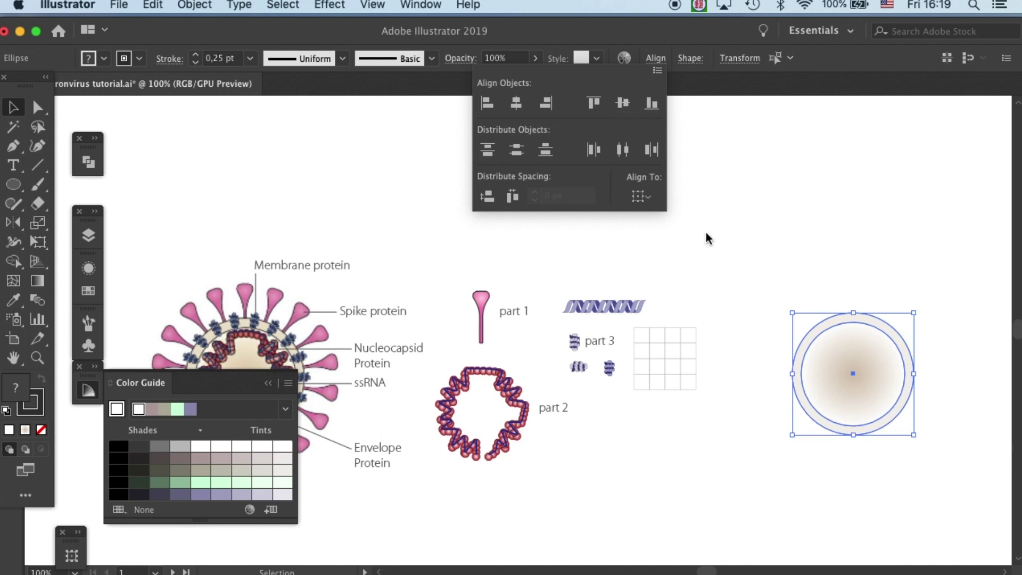
click(834, 272)
Move the envelope left, set the part 2 RNA ring inside it, and copy the part 3 helix
drag(820, 277, 931, 432)
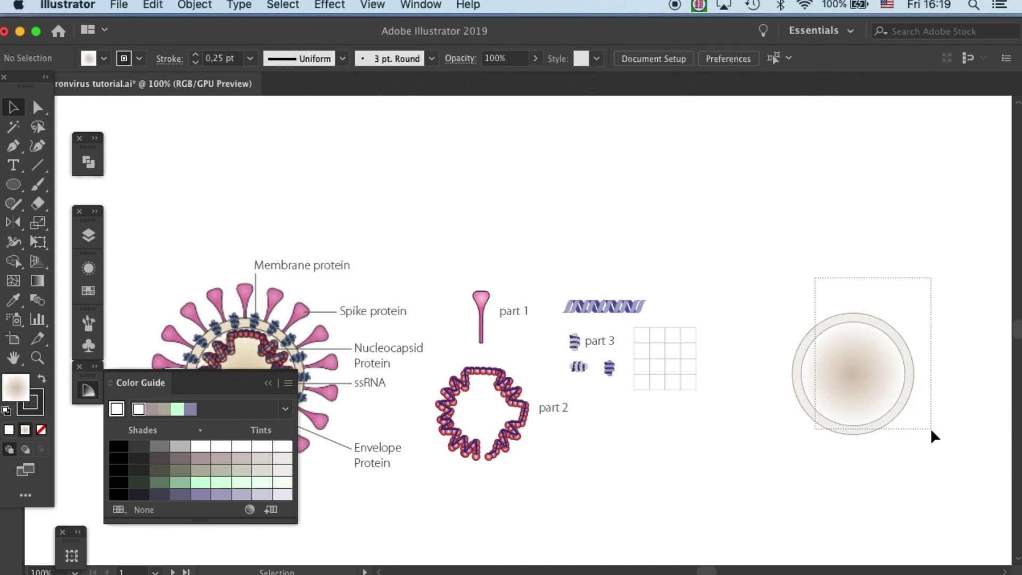
drag(855, 375, 755, 401)
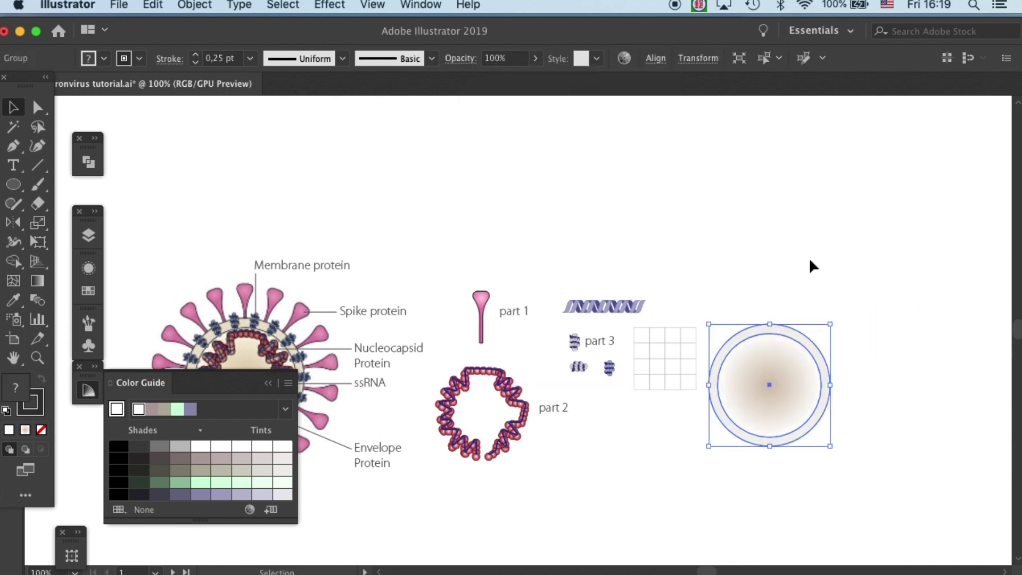
click(810, 263)
mouse_move(449, 408)
mouse_down()
mouse_move(738, 392)
mouse_move(734, 384)
mouse_up()
click(756, 260)
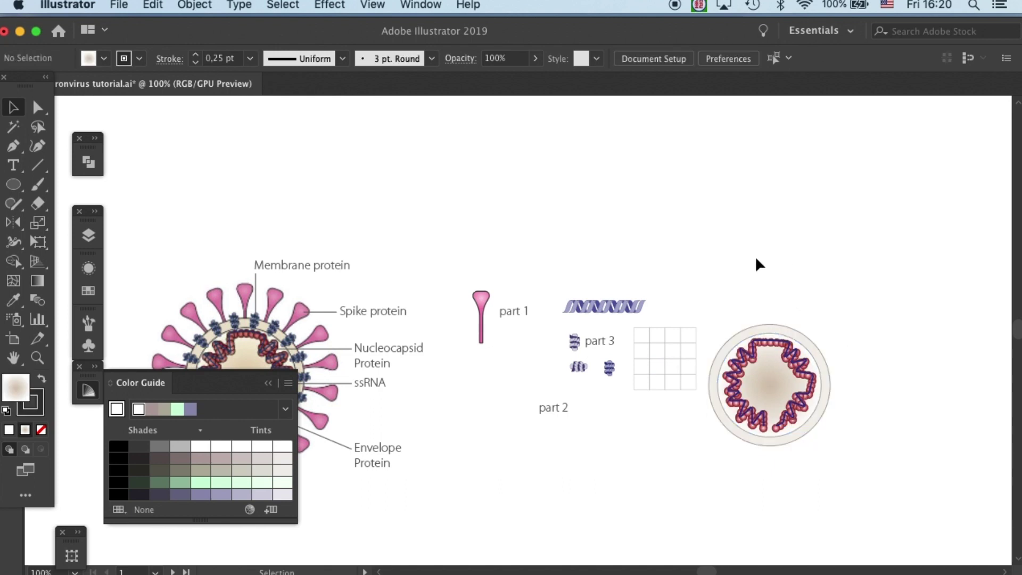
click(610, 368)
mouse_move(610, 368)
mouse_down()
mouse_move(789, 338)
mouse_move(773, 330)
mouse_up()
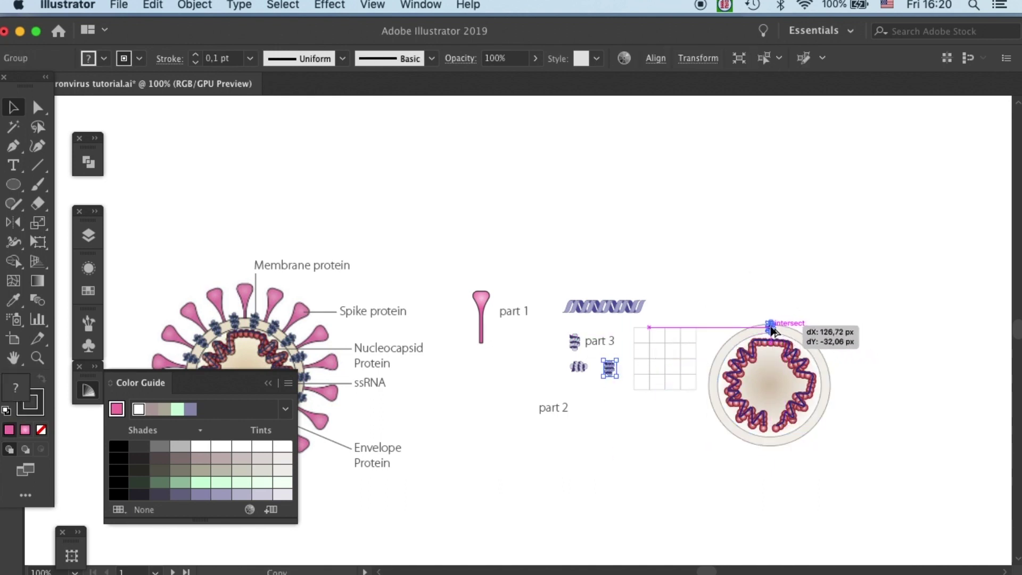
Settle the helix copy on the top of the envelope rim and select it for rotation
drag(773, 331, 772, 328)
click(785, 293)
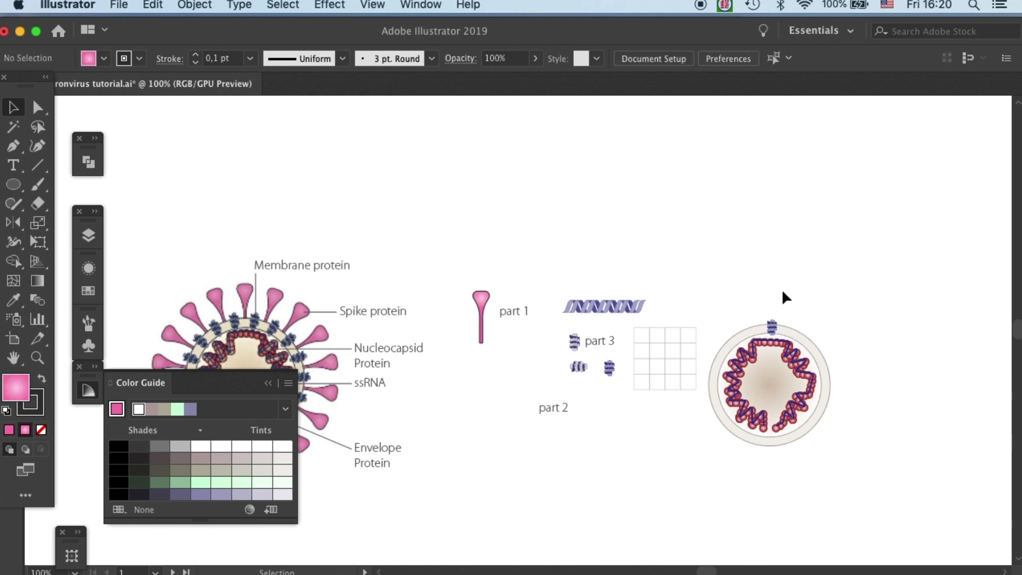
click(770, 329)
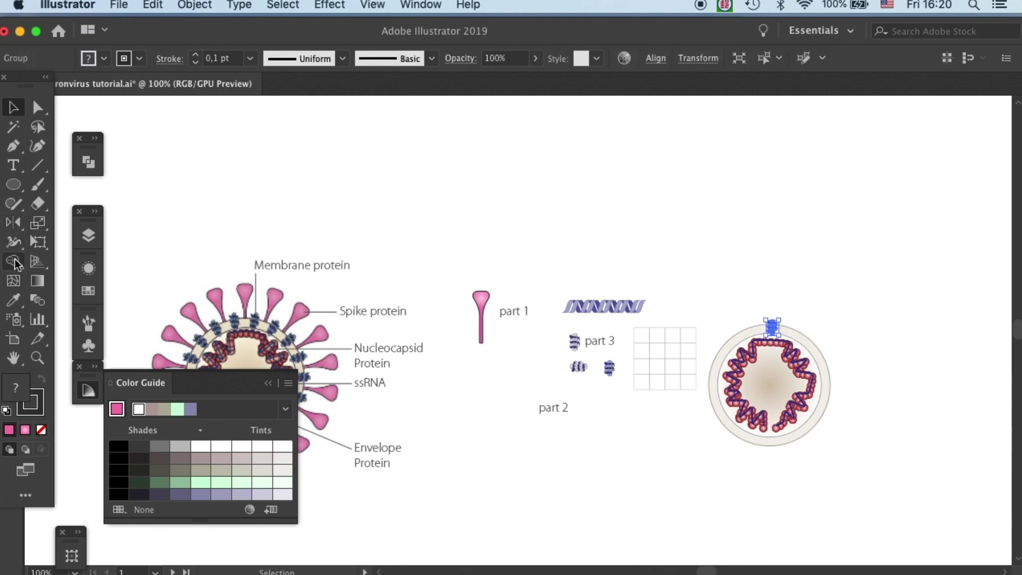
click(13, 223)
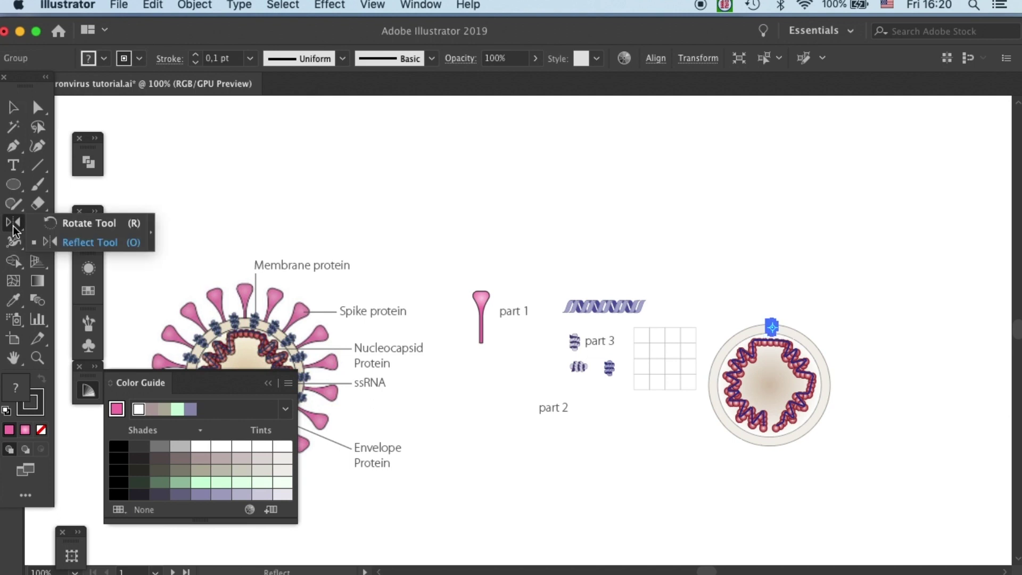
click(65, 223)
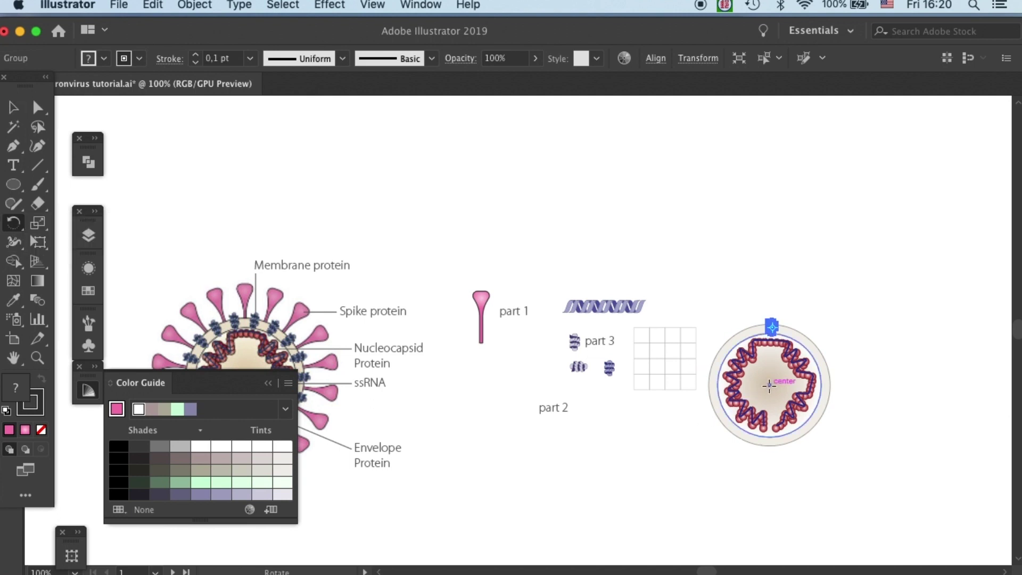
scroll(770, 385, up, 3)
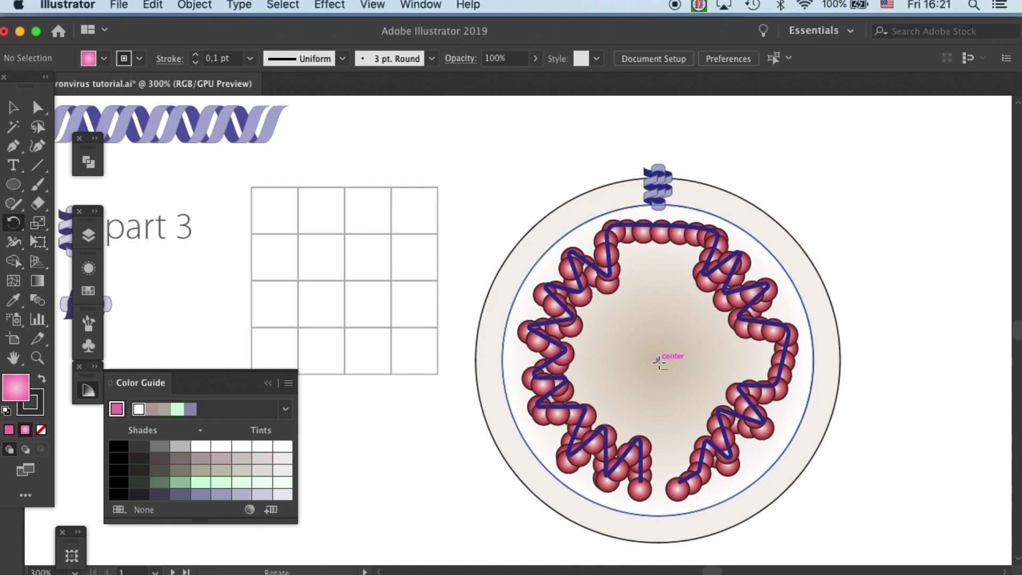
Make a 20° rotated copy of the helix around the envelope's centre
alt+click(657, 362)
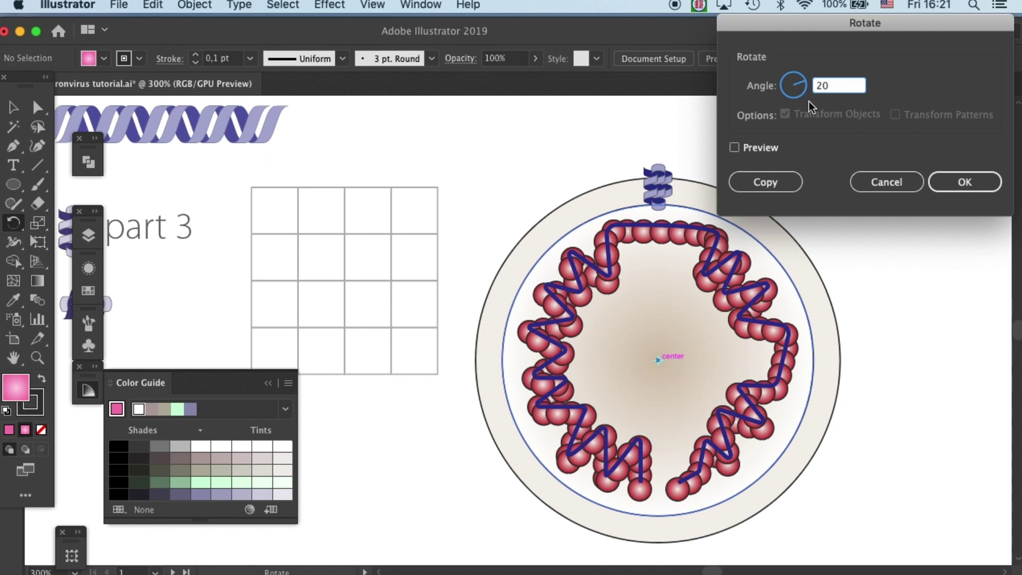
key(Tab)
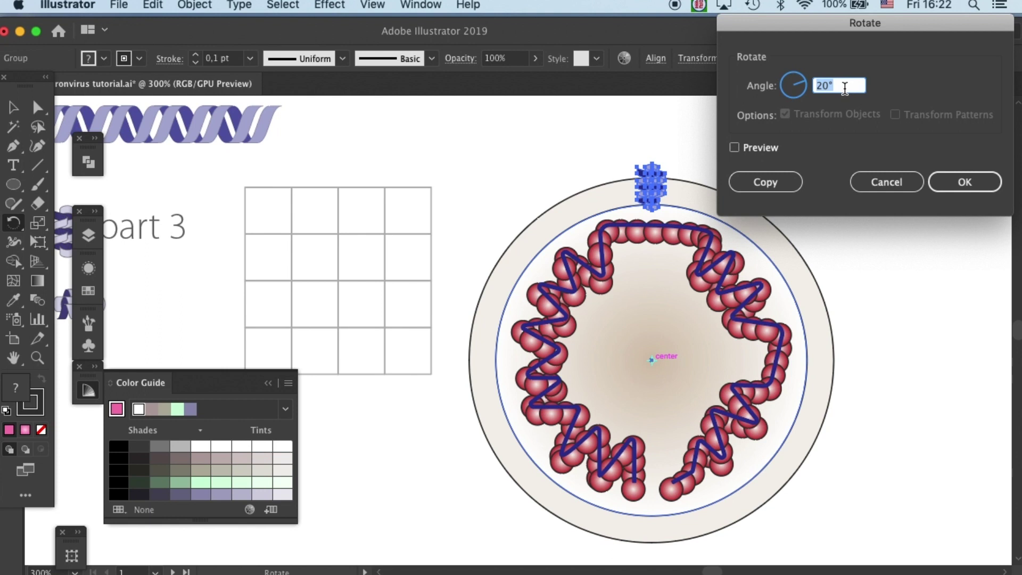
click(760, 149)
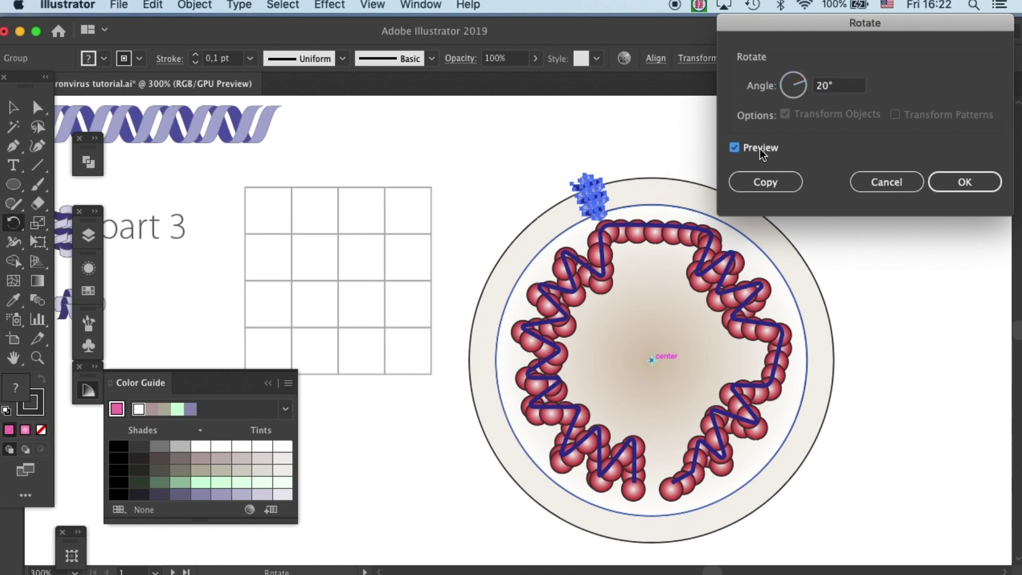
click(770, 152)
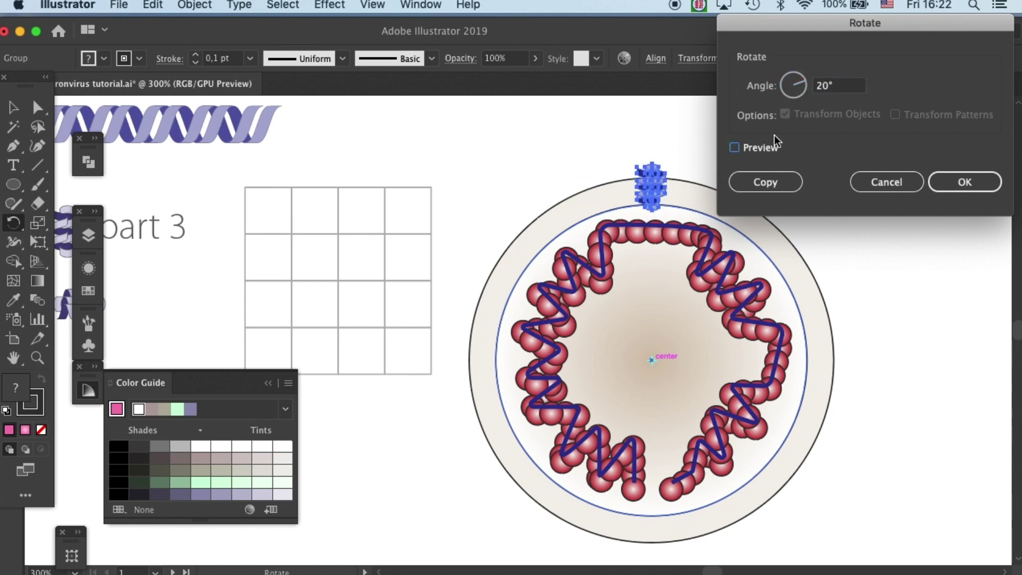
click(768, 180)
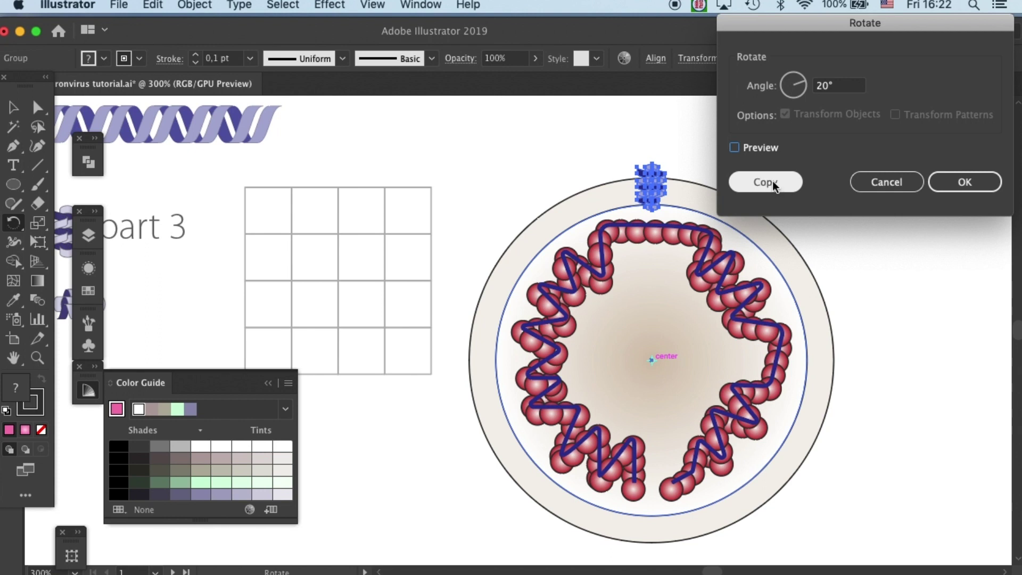
click(772, 181)
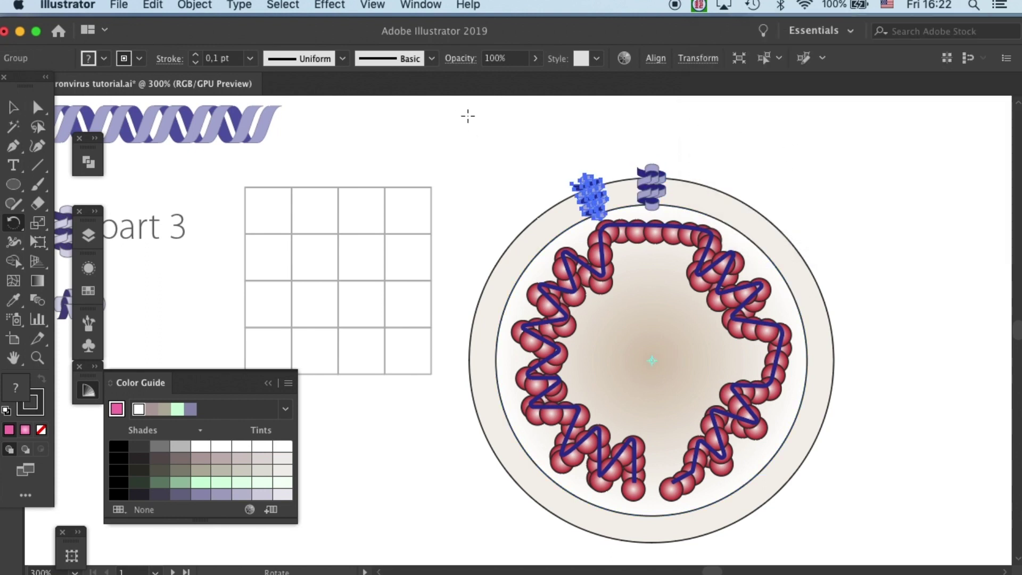
Repeat the rotated copy with Transform Again until helices ring the whole rim
key(v)
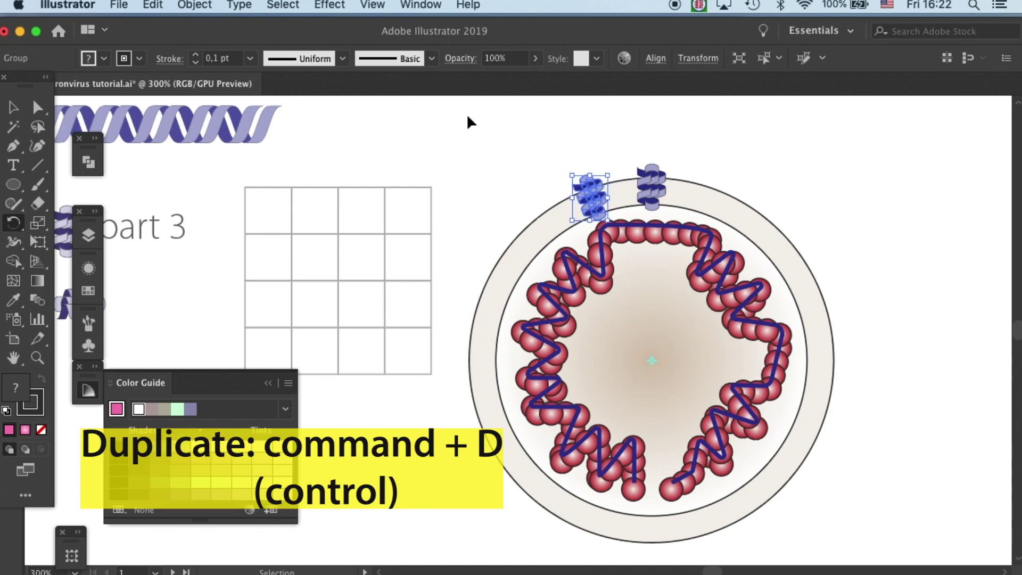
key(ctrl+d)
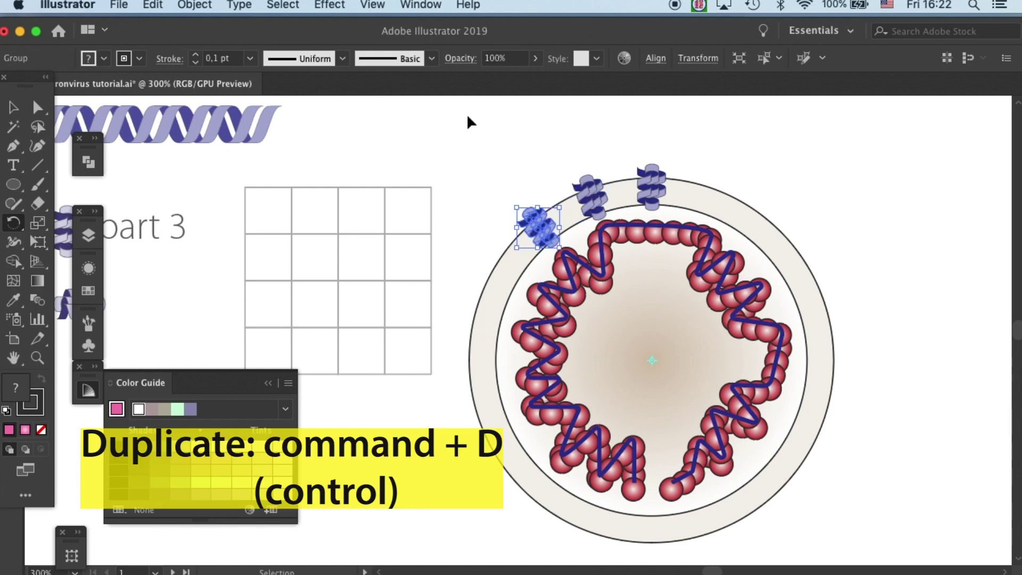
key(ctrl+d)
key(ctrl+d)
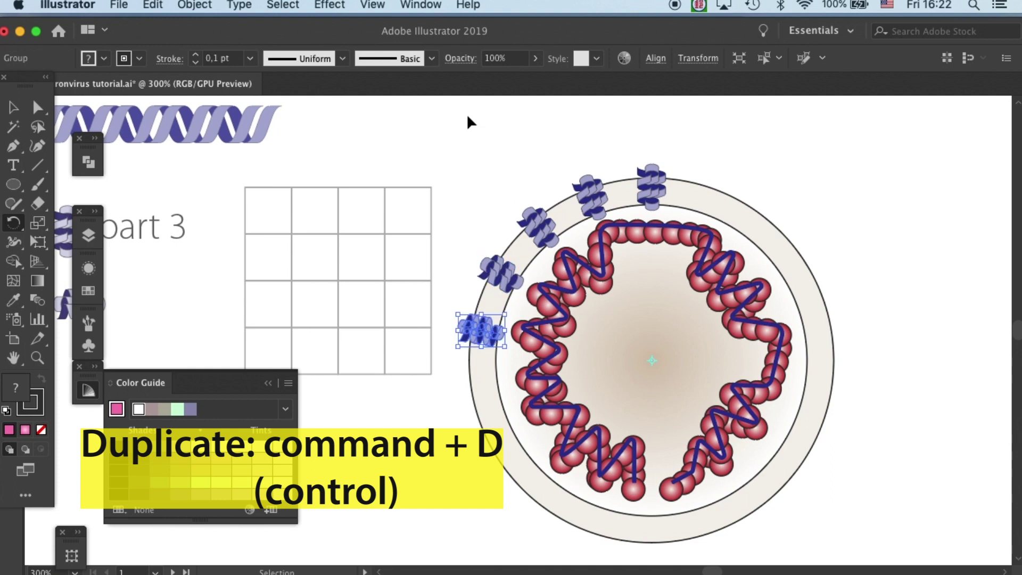
key(ctrl+d)
key(ctrl+d)
key(ctrl+d)
key(ctrl+d)
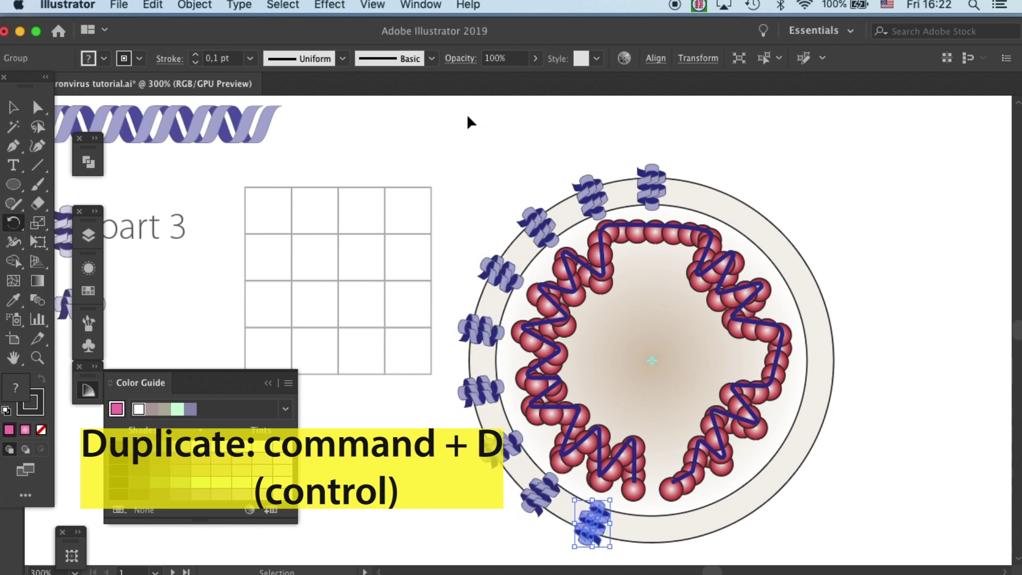
key(ctrl+d)
key(ctrl+d)
key(ctrl+d)
key(ctrl+d)
key(ctrl+d)
key(ctrl+d)
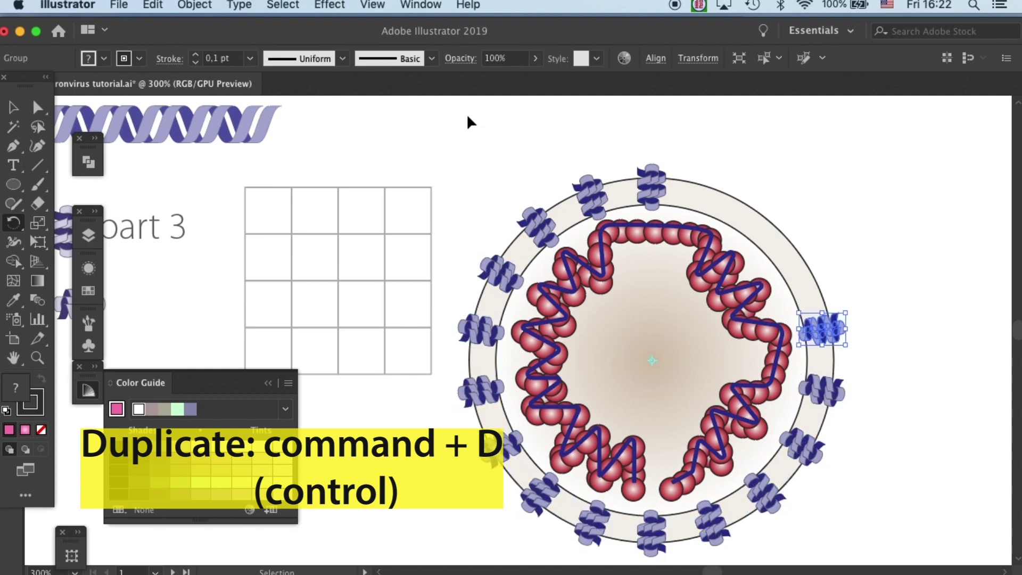
key(ctrl+d)
key(ctrl+d)
key(ctrl+d)
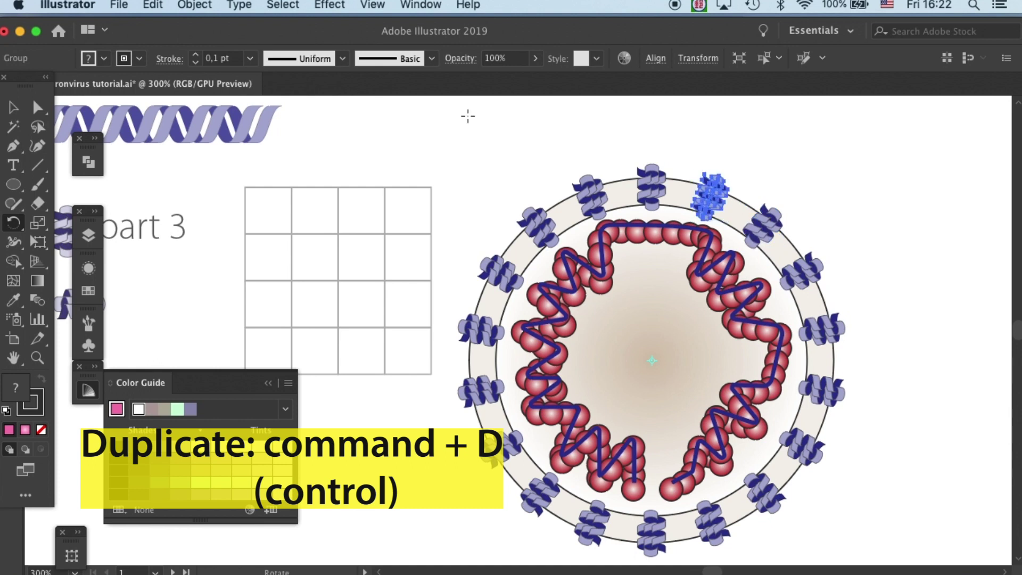
key(v)
click(466, 122)
Shift-select every helix protein around the envelope rim
click(654, 198)
shift+click(592, 197)
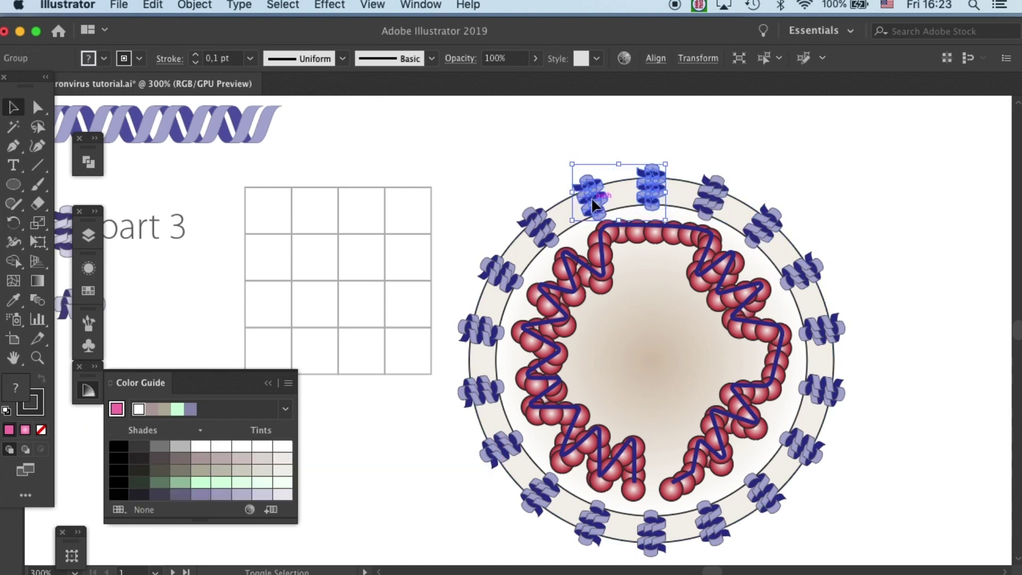
shift+click(539, 227)
shift+click(500, 273)
shift+click(481, 331)
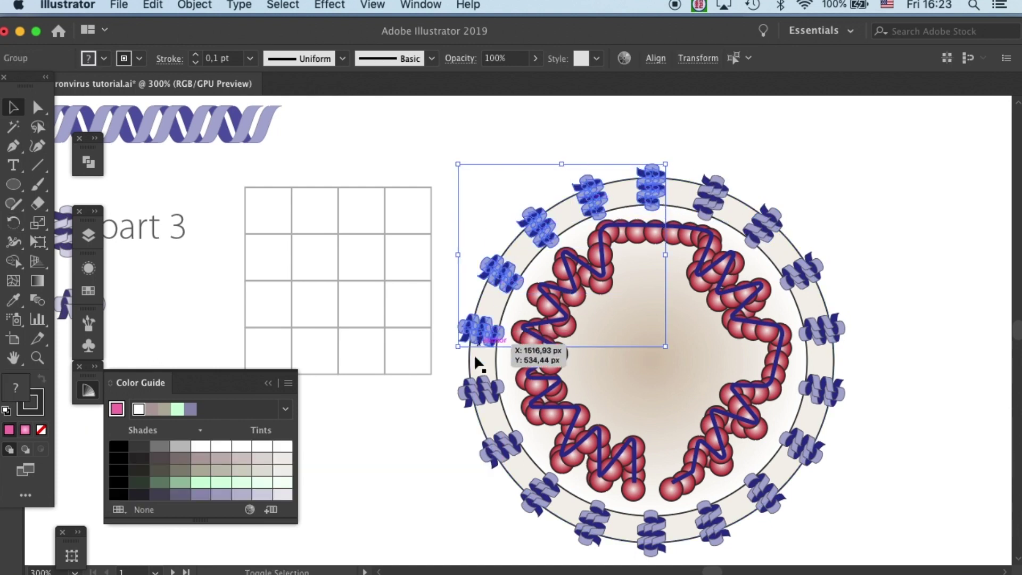
shift+click(480, 391)
shift+click(499, 450)
shift+click(539, 494)
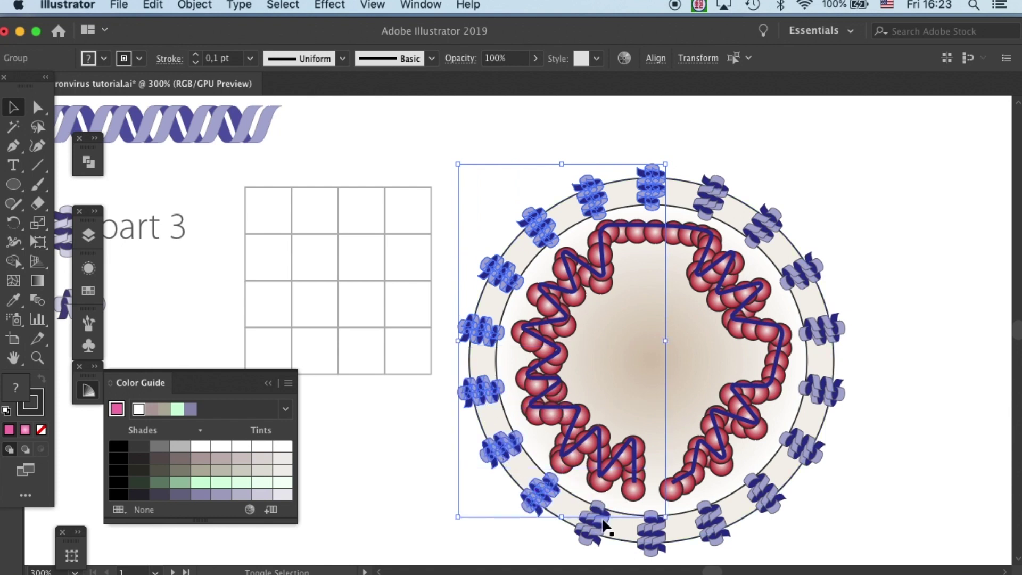
shift+click(591, 525)
shift+click(712, 524)
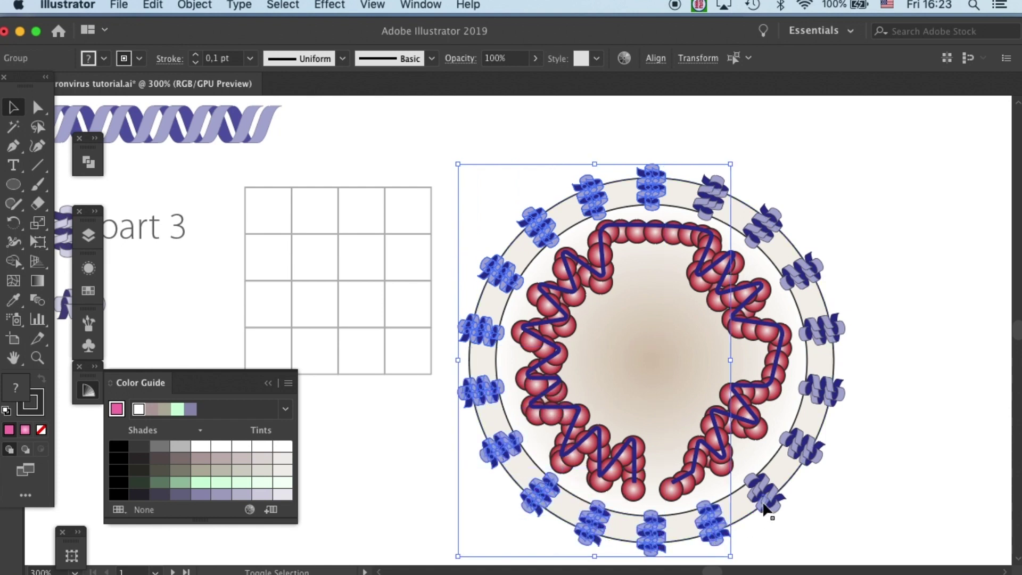
shift+click(764, 493)
shift+click(807, 450)
shift+click(822, 388)
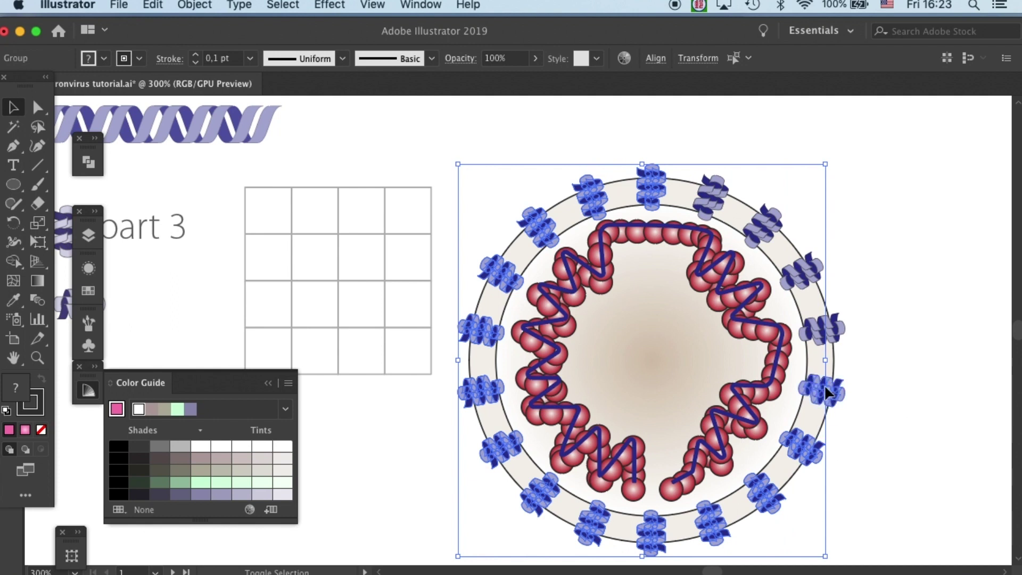
shift+click(822, 330)
shift+click(807, 275)
shift+click(763, 226)
shift+click(712, 198)
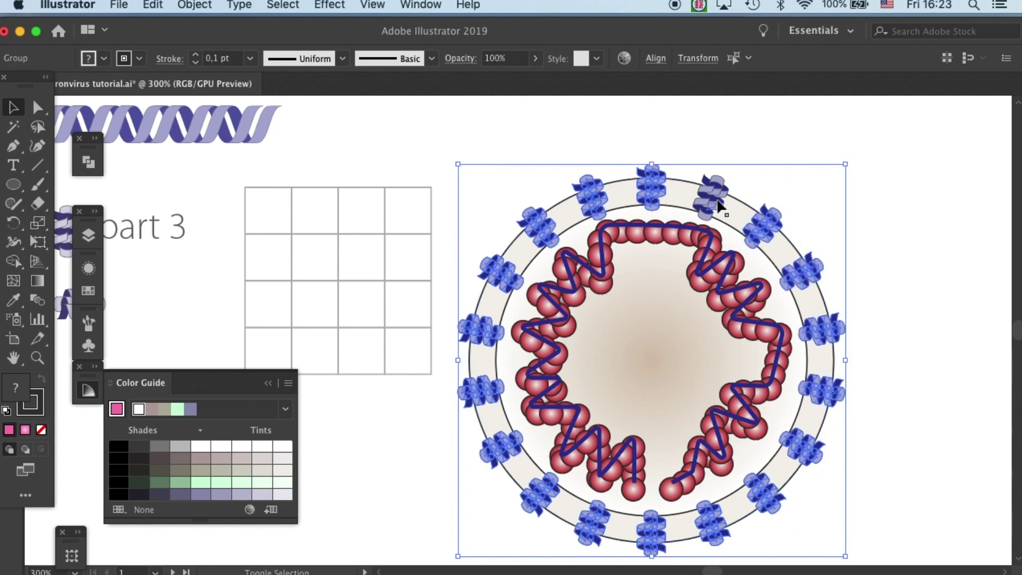
Group the selected rim proteins with Cmd+G and check the grouping
key(super+g)
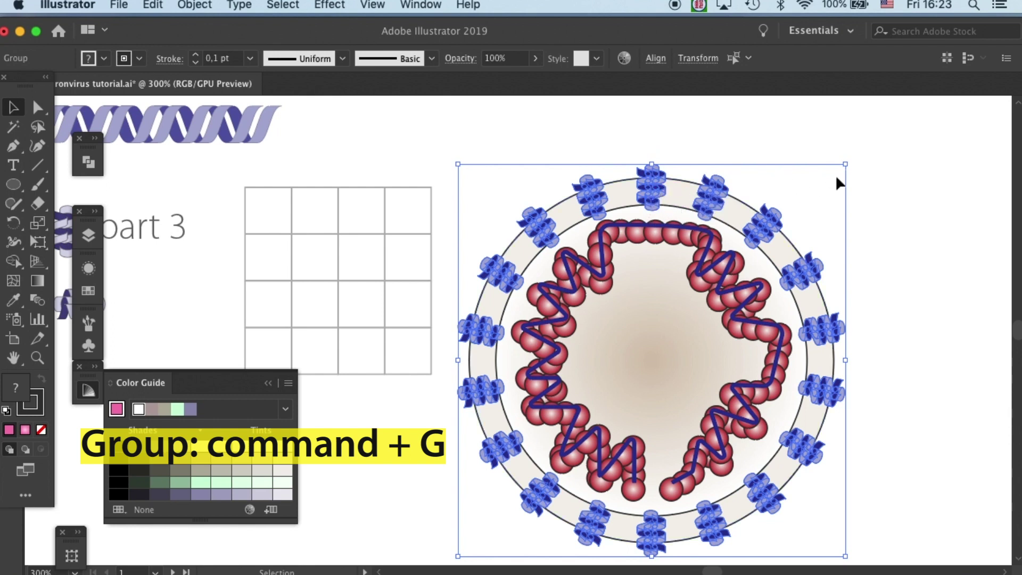
super+click(793, 195)
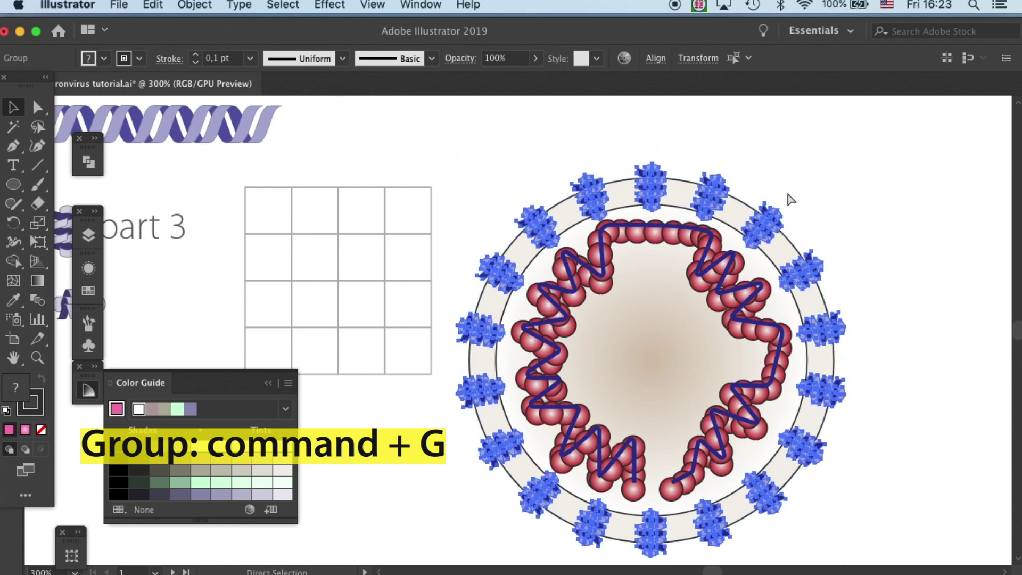
key(super+g)
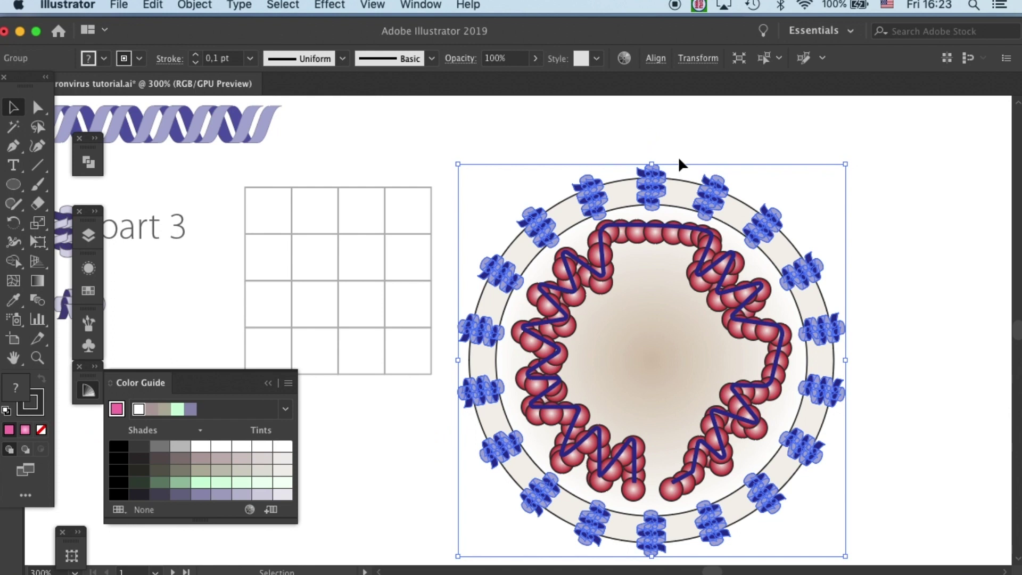
Rotate the grouped protein ring by 10° in the Rotate dialog, then deselect
click(13, 227)
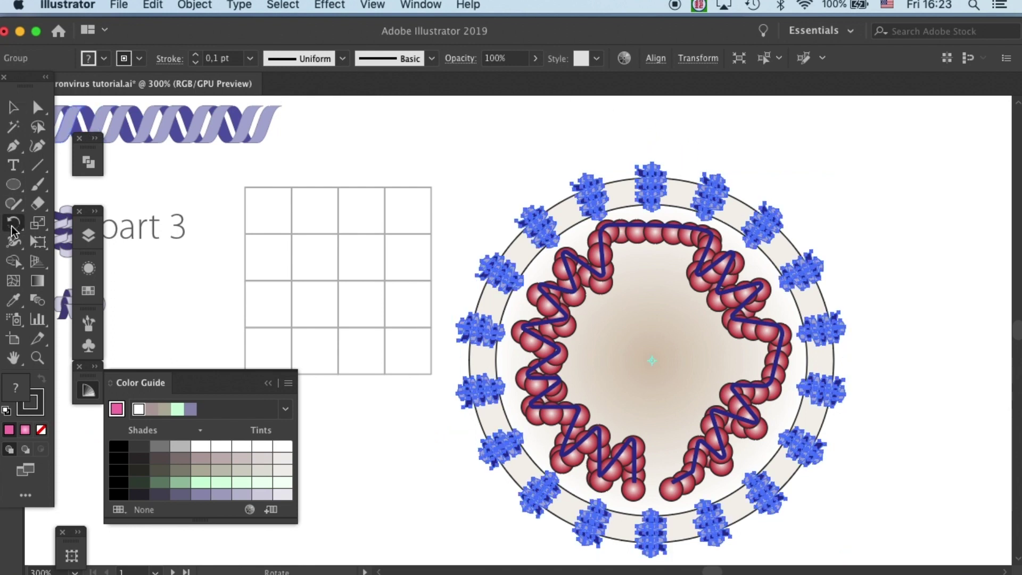
double_click(13, 228)
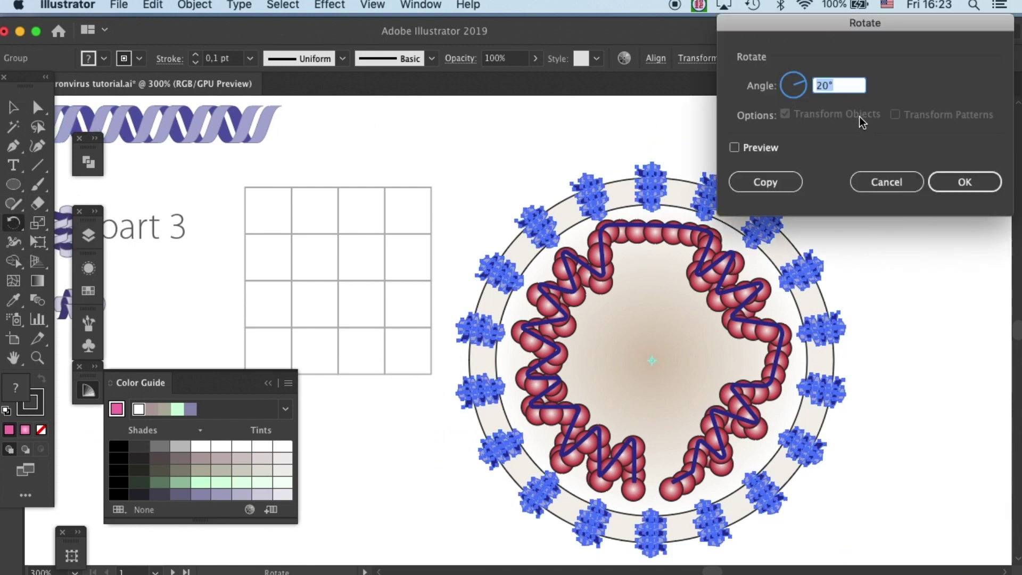
text(10)
click(965, 182)
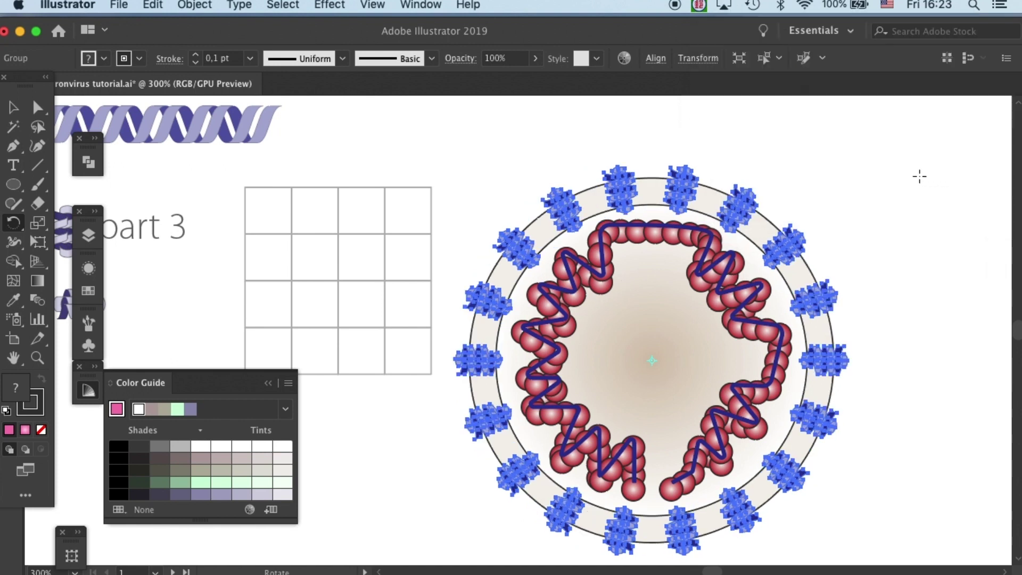
click(13, 107)
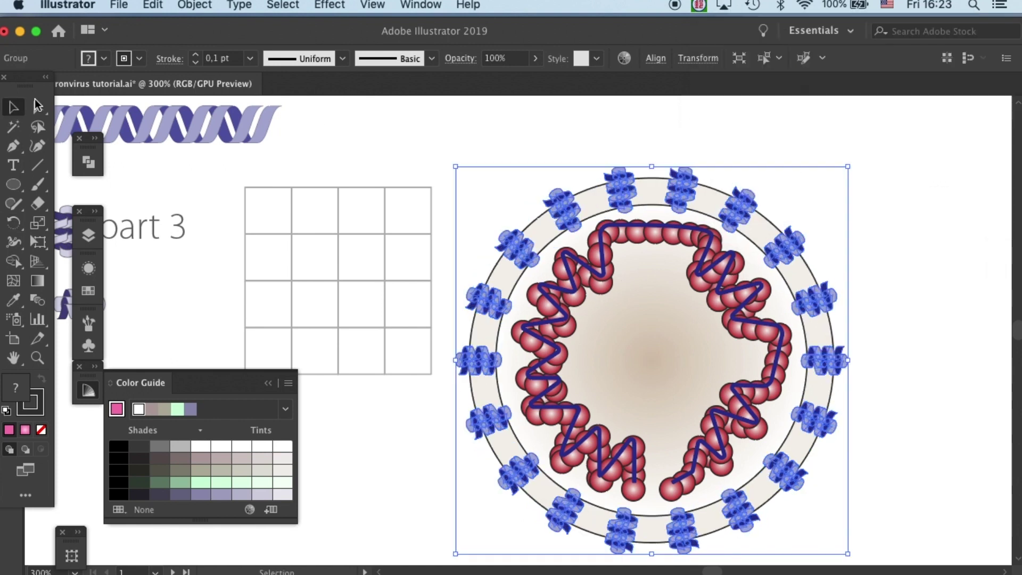
click(436, 167)
Move the pink part 1 spike onto the top of the virus, stem through the rim
drag(449, 178, 856, 249)
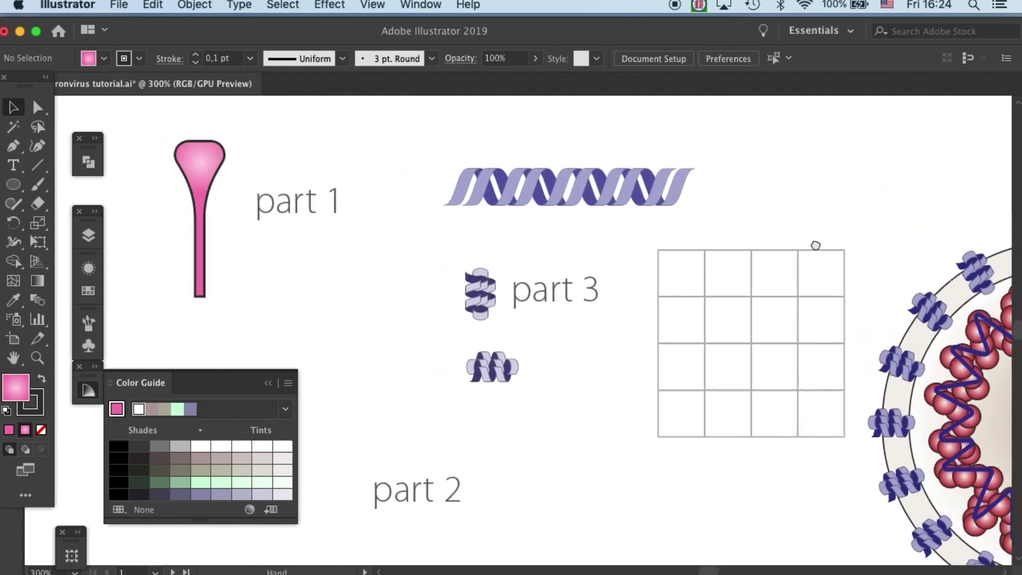
click(238, 168)
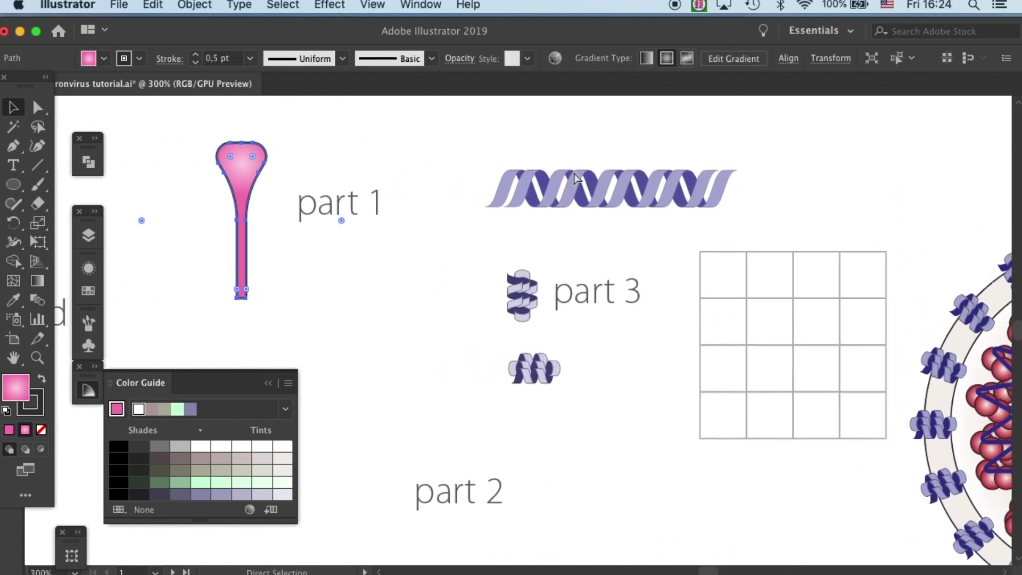
drag(517, 302, 599, 122)
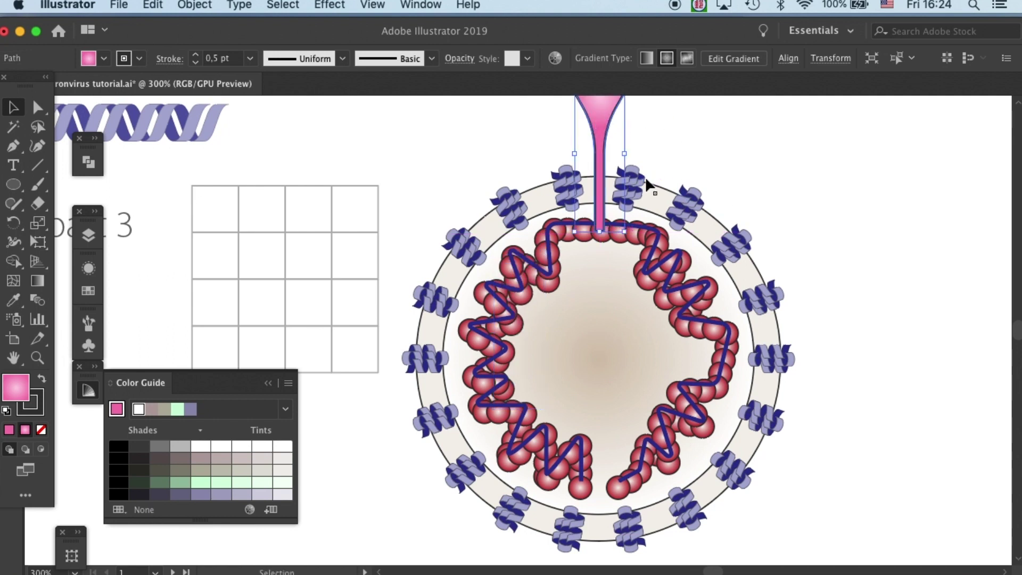
drag(664, 169, 619, 200)
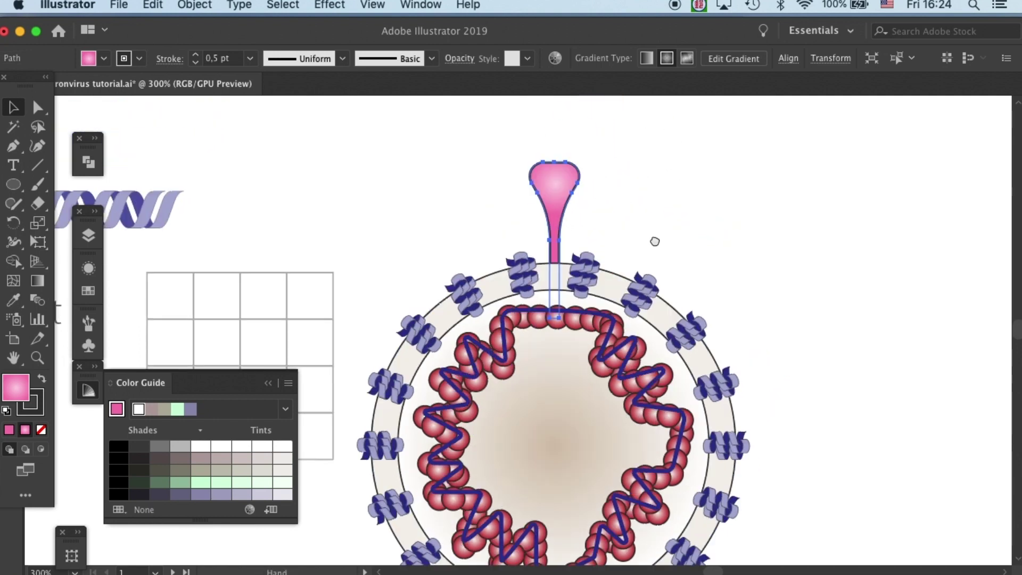
click(773, 157)
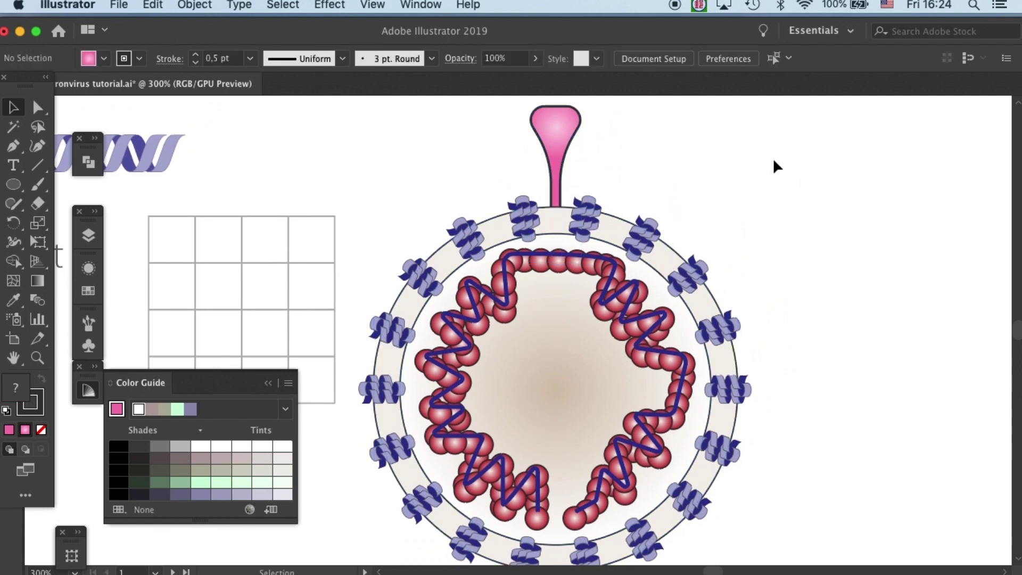
click(559, 116)
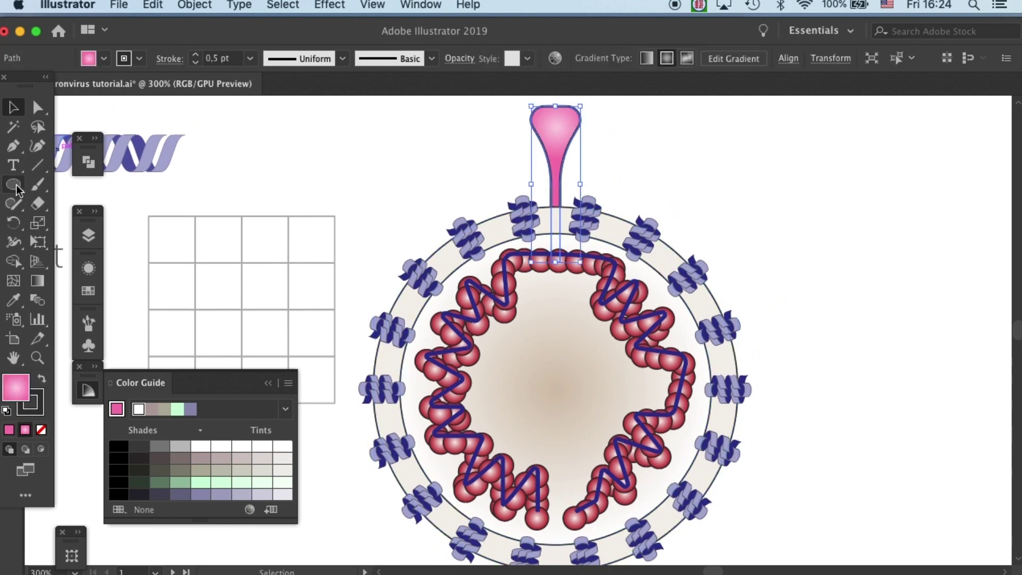
Make a 20° rotated copy of the spike around the virus centre
click(14, 226)
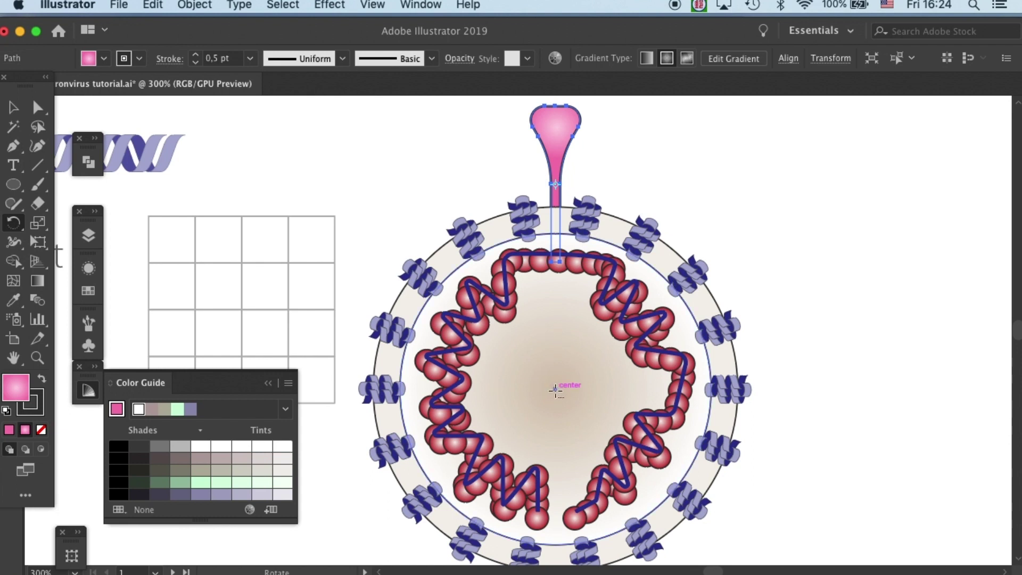
alt+click(554, 383)
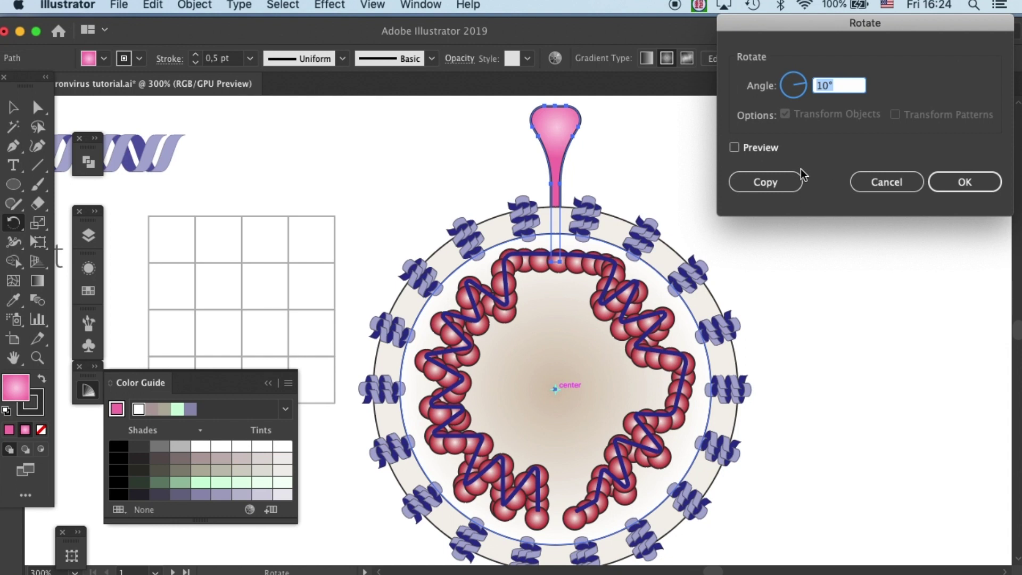
text(20)
click(775, 176)
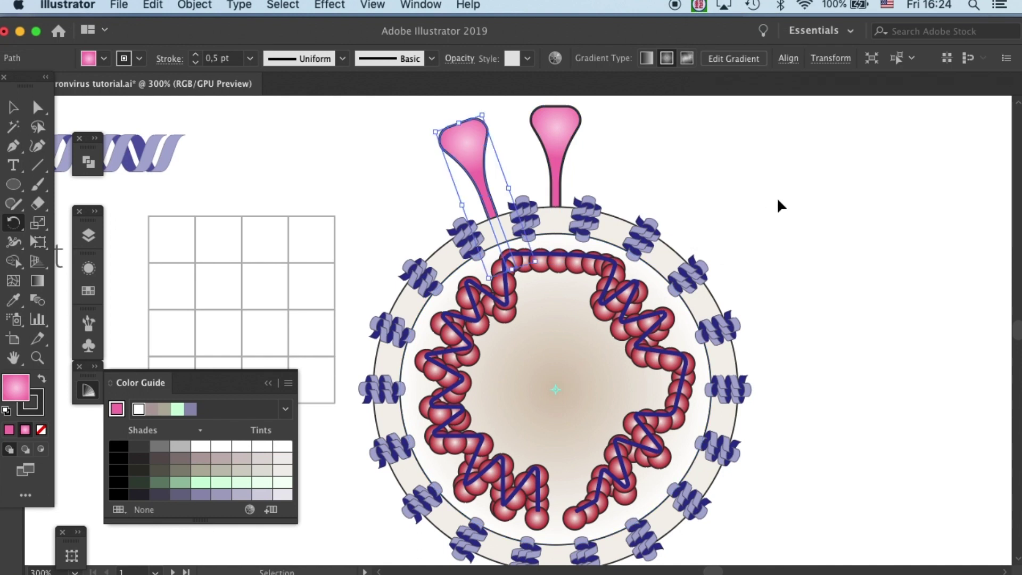
Repeat the spike copy around the virus, undo the overlapping extra, and zoom out
key(super+d)
key(super+d)
key(super+d)
key(super+d)
key(super+d)
key(super+d)
key(super+d)
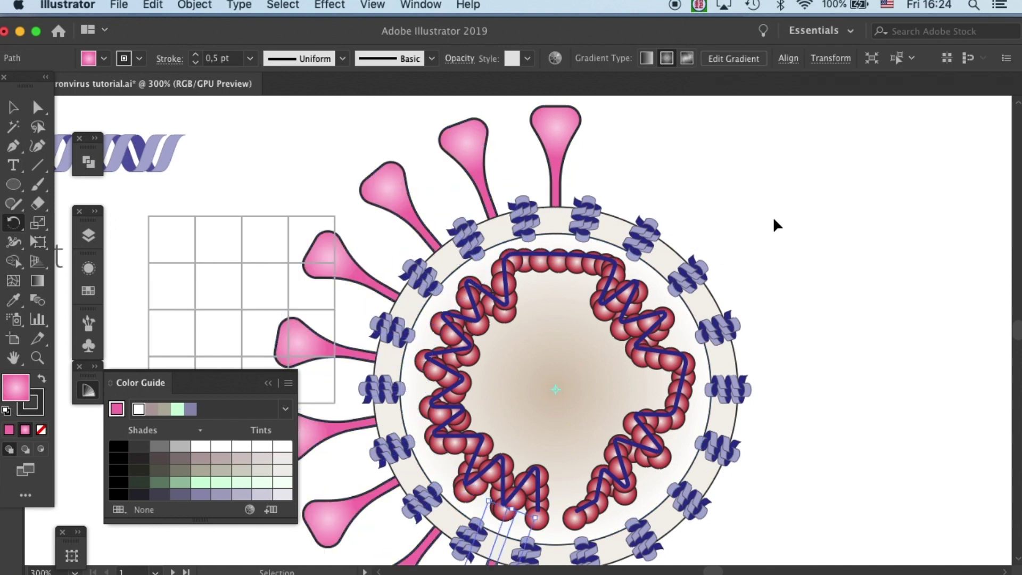
key(super+d)
key(super+d)
key(super+d)
key(super+d)
key(super+d)
key(super+d)
key(super+d)
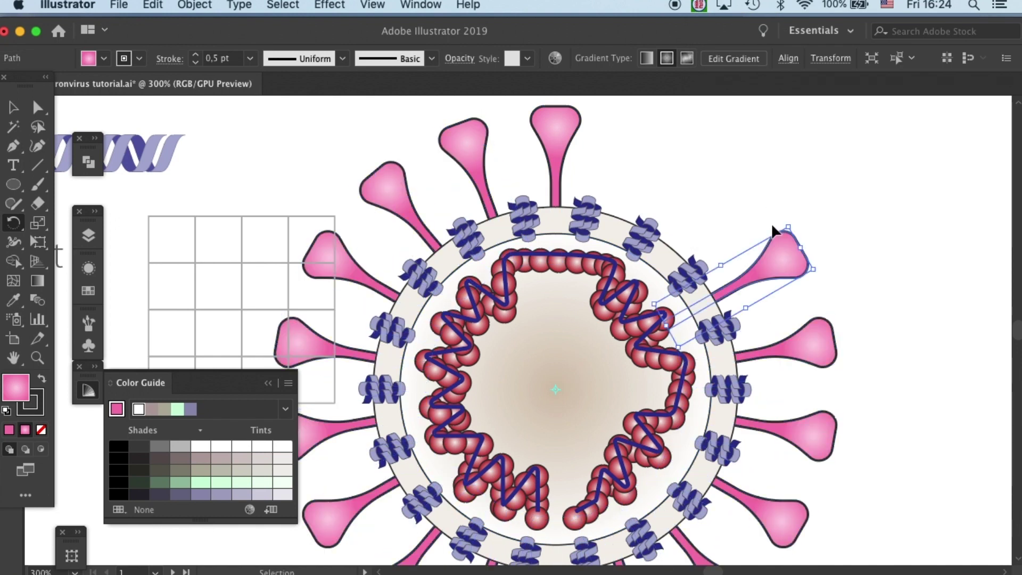
key(super+d)
key(super+d)
key(super+z)
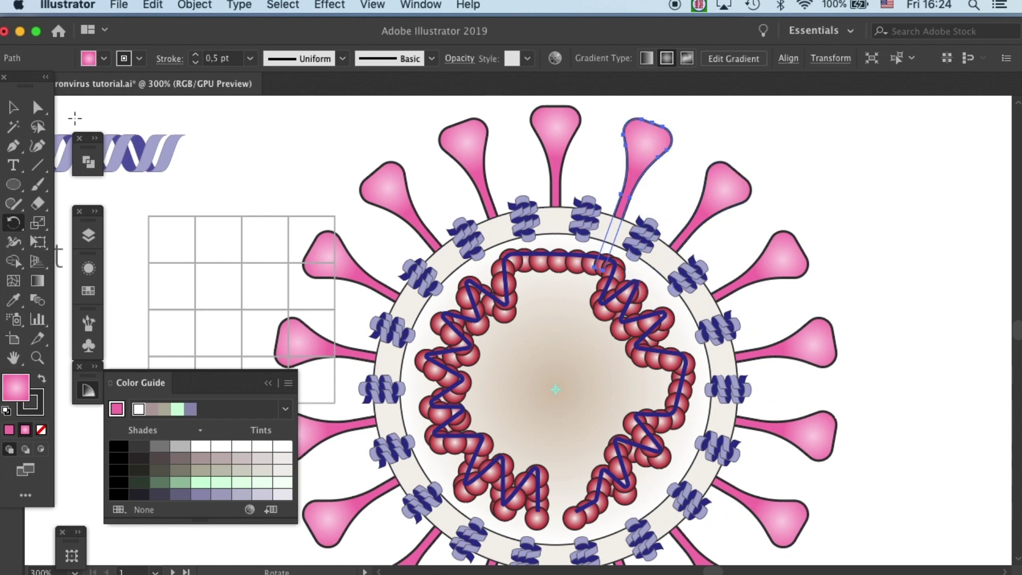
key(v)
key(a)
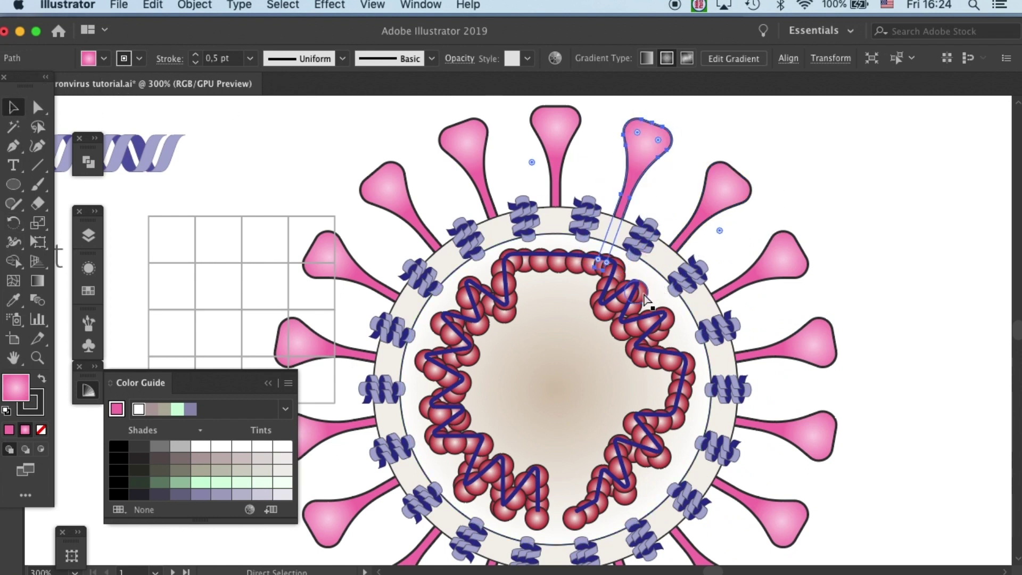
key(super+minus)
key(super+minus)
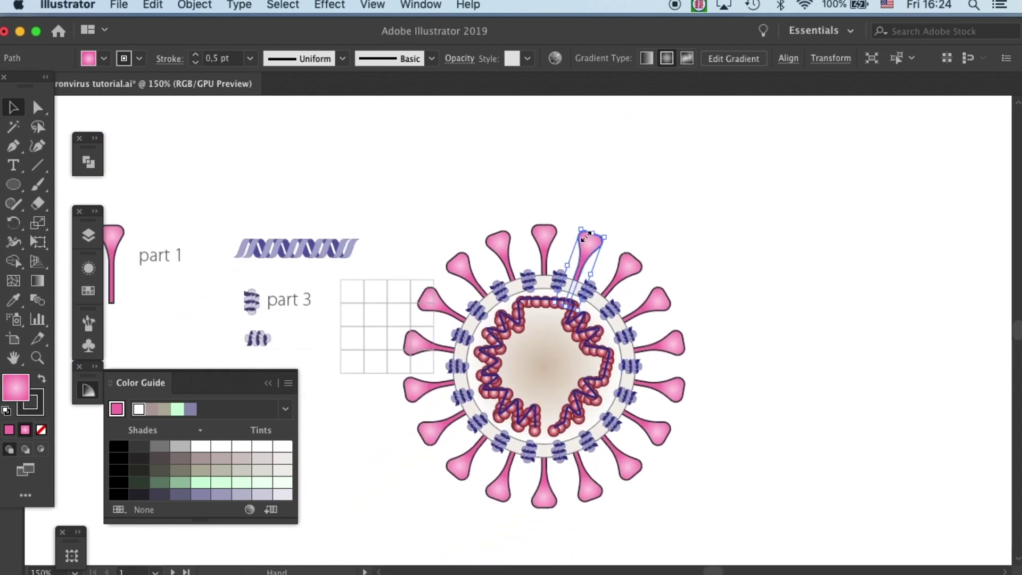